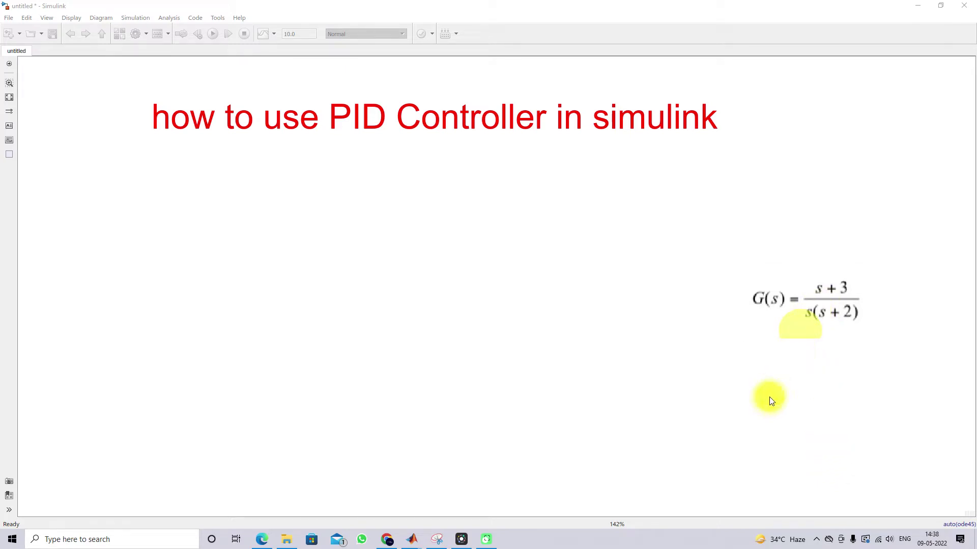
{"action": "left_click", "coordinate": [770, 300]}
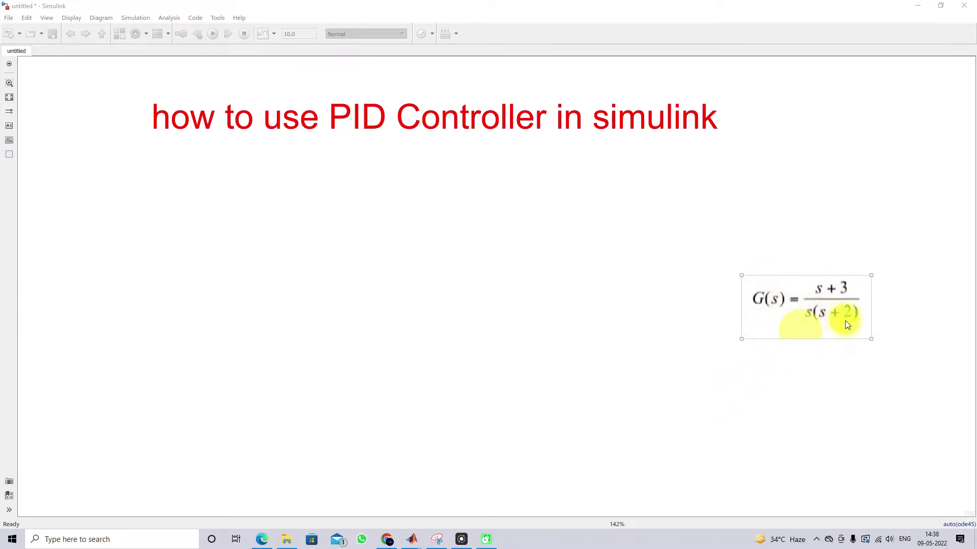
{"action": "left_click", "coordinate": [831, 365]}
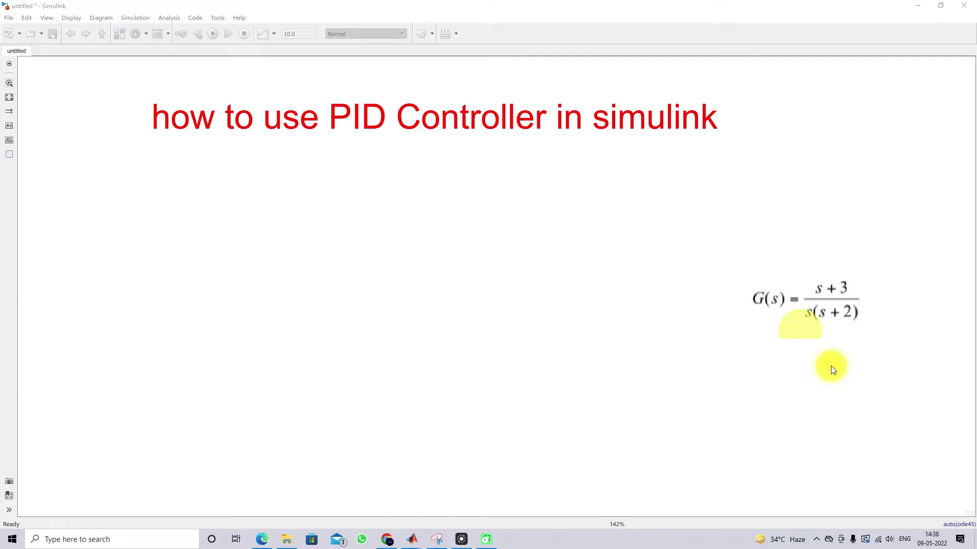
Add a Transfer Fcn block from Simulink/Continuous to the middle of the model.
{"action": "left_click", "coordinate": [394, 251]}
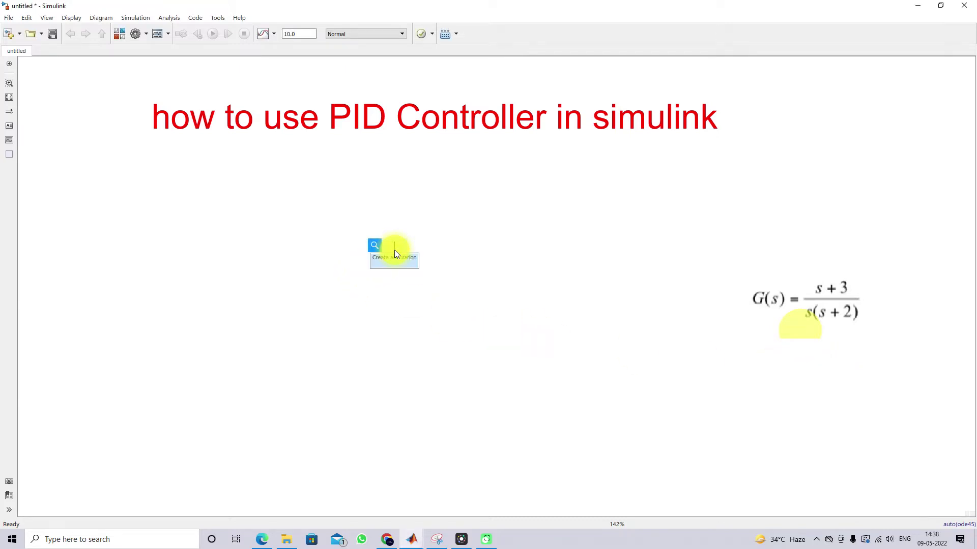
{"action": "type", "text": "transfer"}
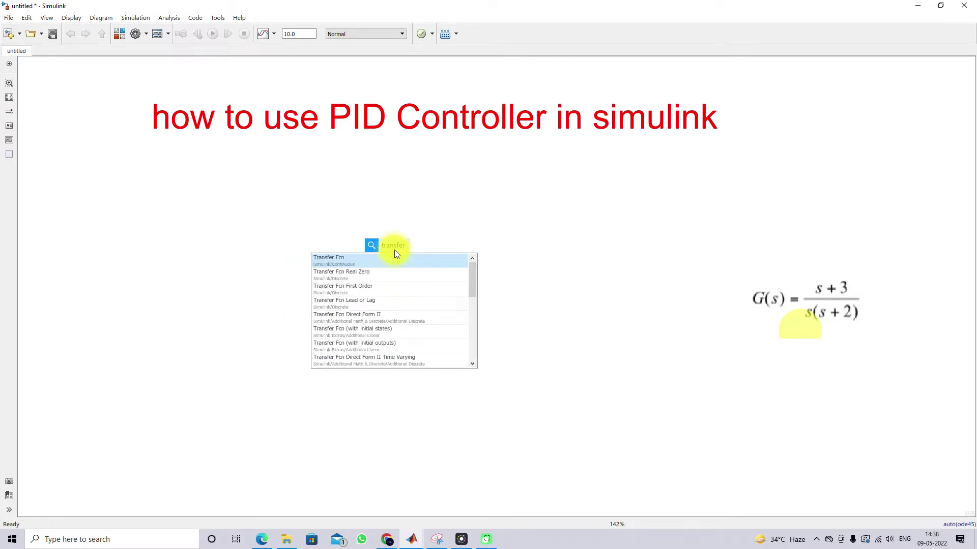
{"action": "left_click", "coordinate": [368, 257]}
{"action": "left_click_drag", "start_coordinate": [391, 250], "coordinate": [414, 250]}
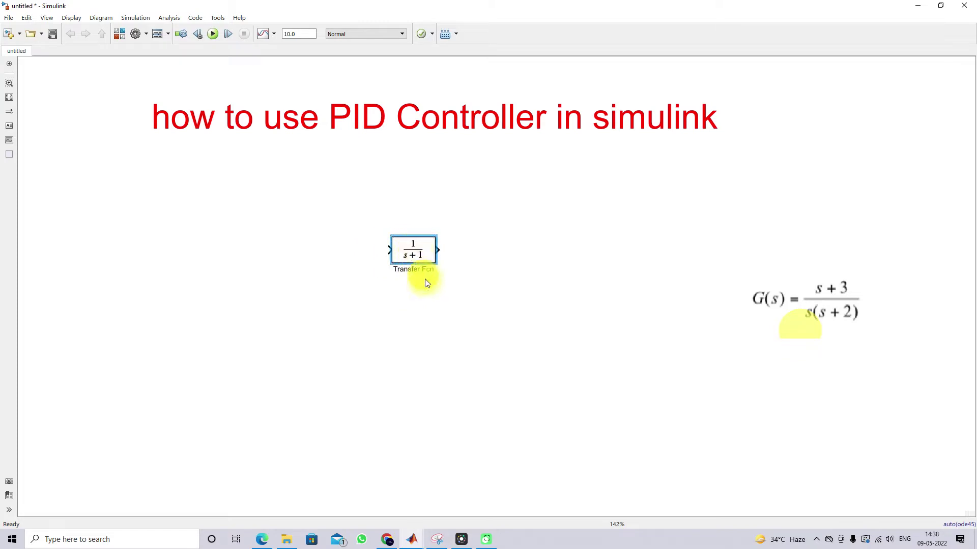
Set the Transfer Fcn block's numerator coefficients to [1 3].
{"action": "double_click", "coordinate": [423, 255]}
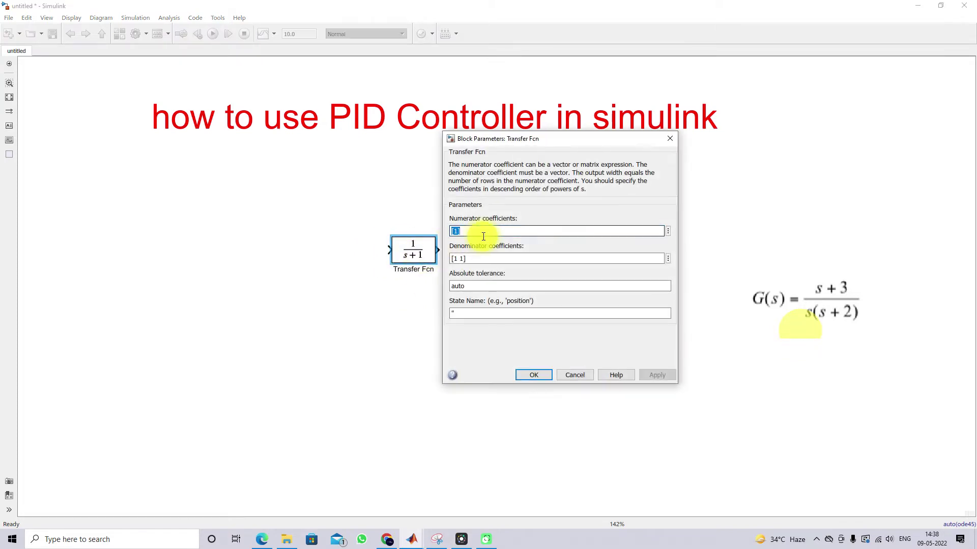
{"action": "left_click", "coordinate": [483, 234]}
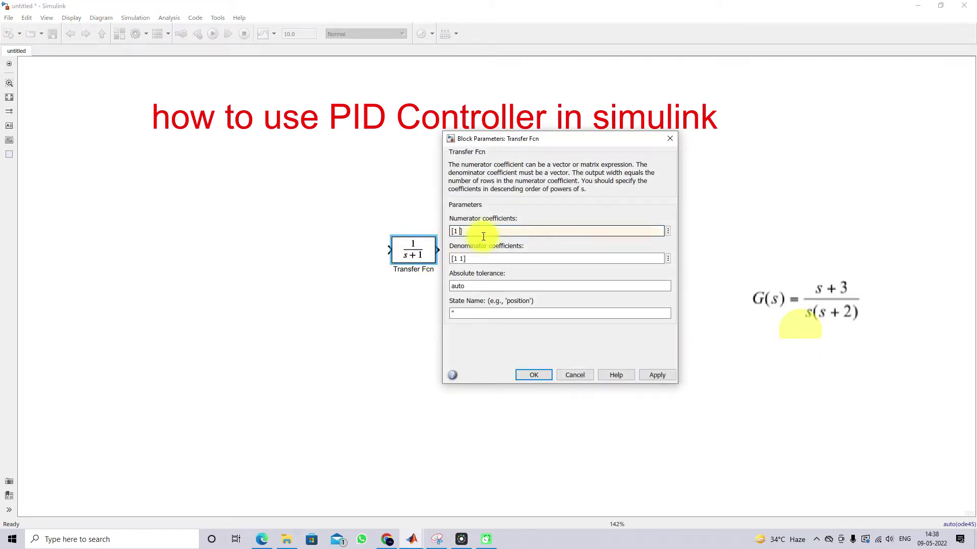
{"action": "type", "text": "3"}
{"action": "left_click_drag", "start_coordinate": [484, 236], "coordinate": [461, 233]}
{"action": "left_click", "coordinate": [458, 233]}
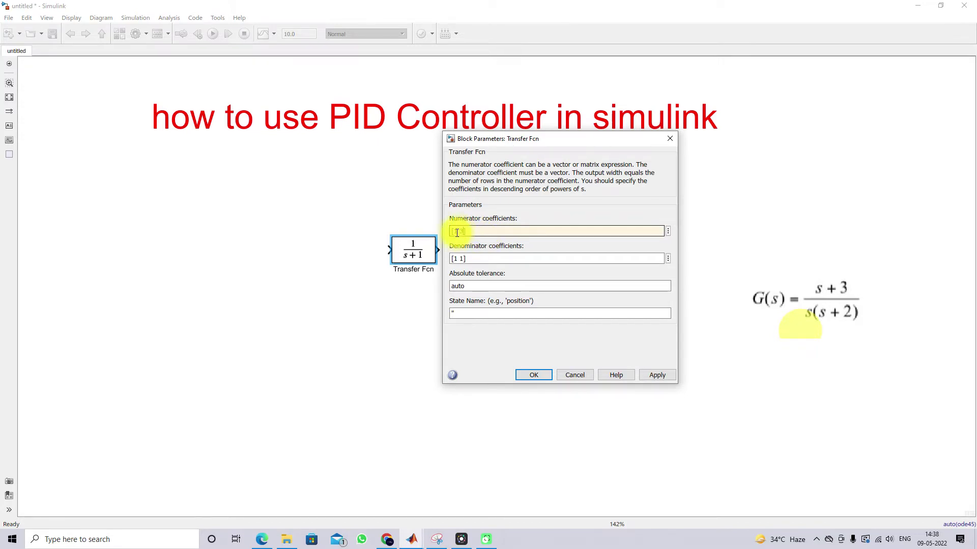
Set the Transfer Fcn block's denominator coefficients to [1 2 0], apply the parameters, and widen the block so its expression fits.
{"action": "left_click_drag", "start_coordinate": [454, 259], "coordinate": [488, 259]}
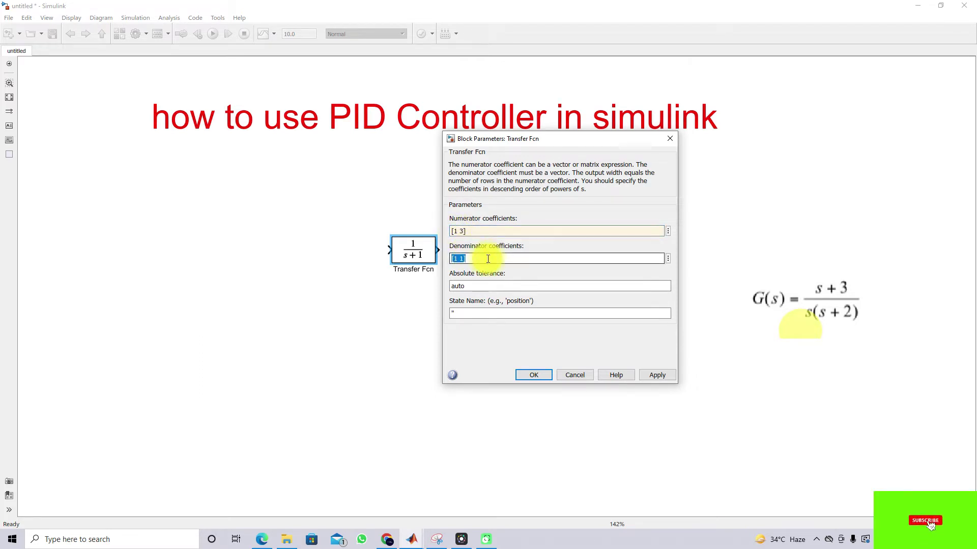
{"action": "left_click", "coordinate": [488, 259]}
{"action": "key", "text": "Left"}
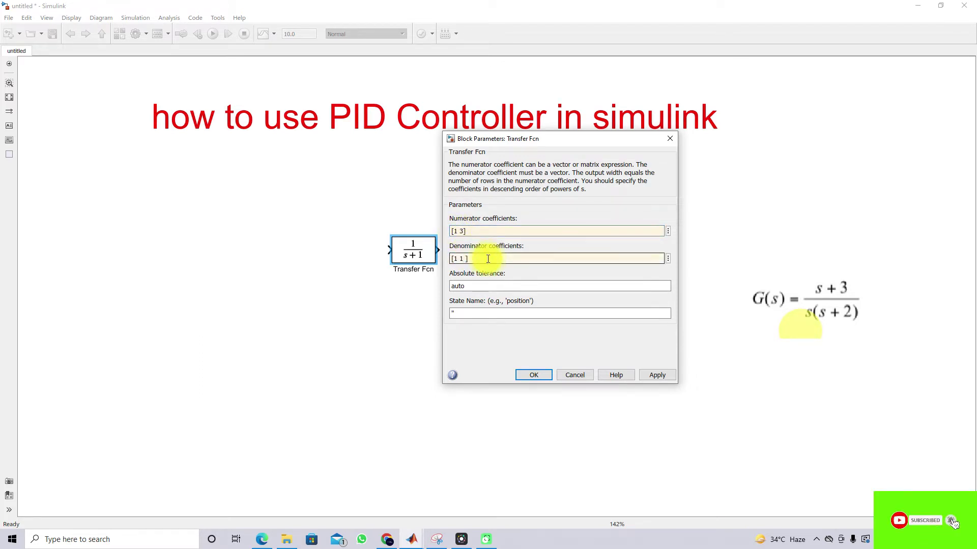
{"action": "type", "text": "0"}
{"action": "key", "text": "Delete"}
{"action": "type", "text": "2"}
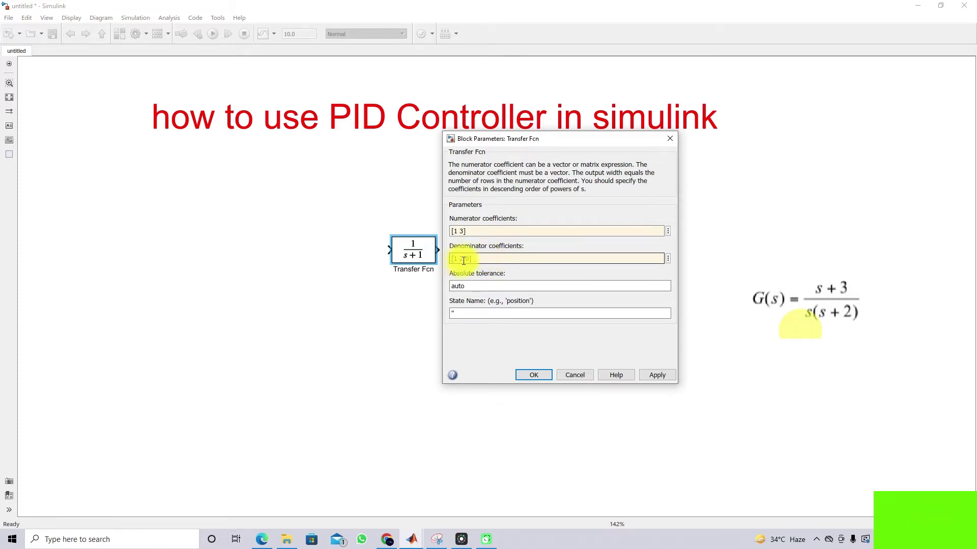
{"action": "left_click", "coordinate": [807, 319]}
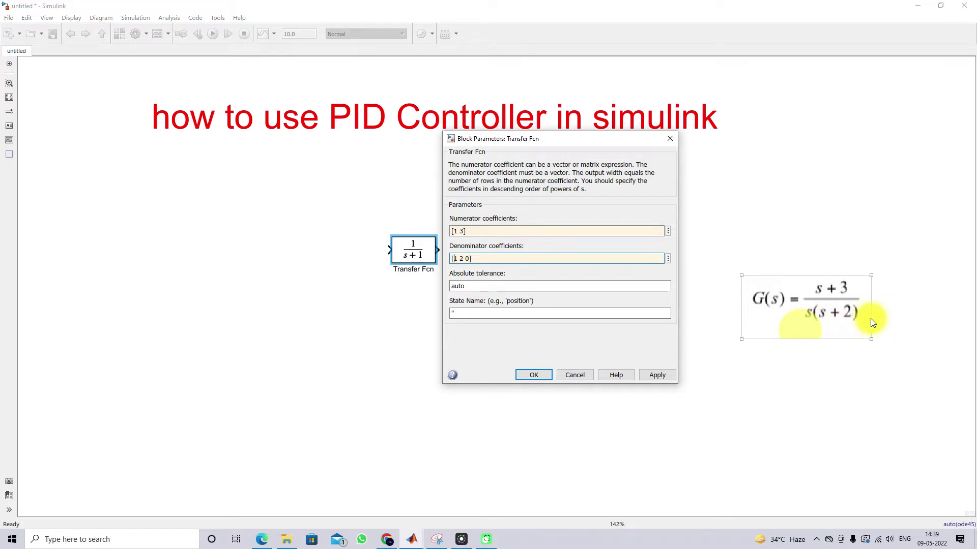
{"action": "left_click", "coordinate": [501, 259]}
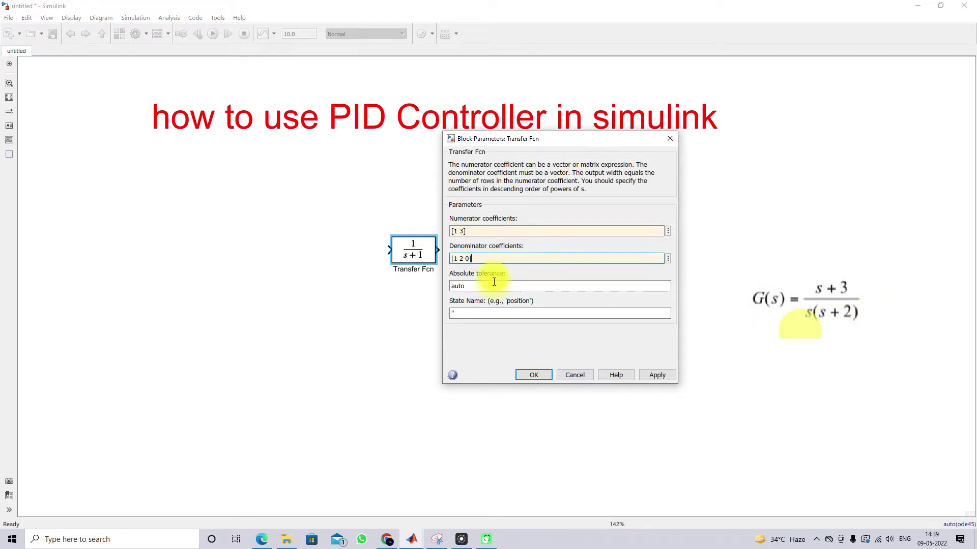
{"action": "left_click", "coordinate": [656, 375]}
{"action": "left_click", "coordinate": [544, 375]}
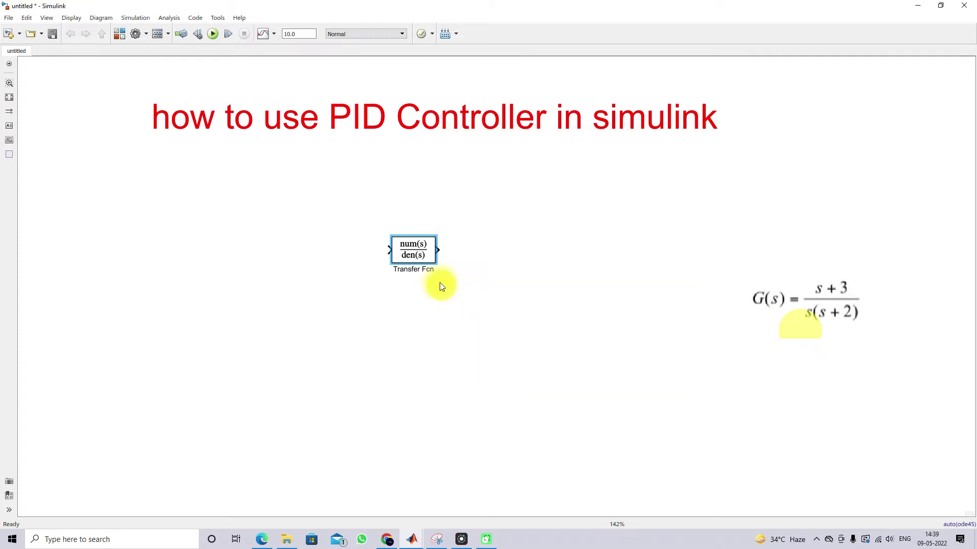
{"action": "left_click_drag", "start_coordinate": [441, 236], "coordinate": [497, 234]}
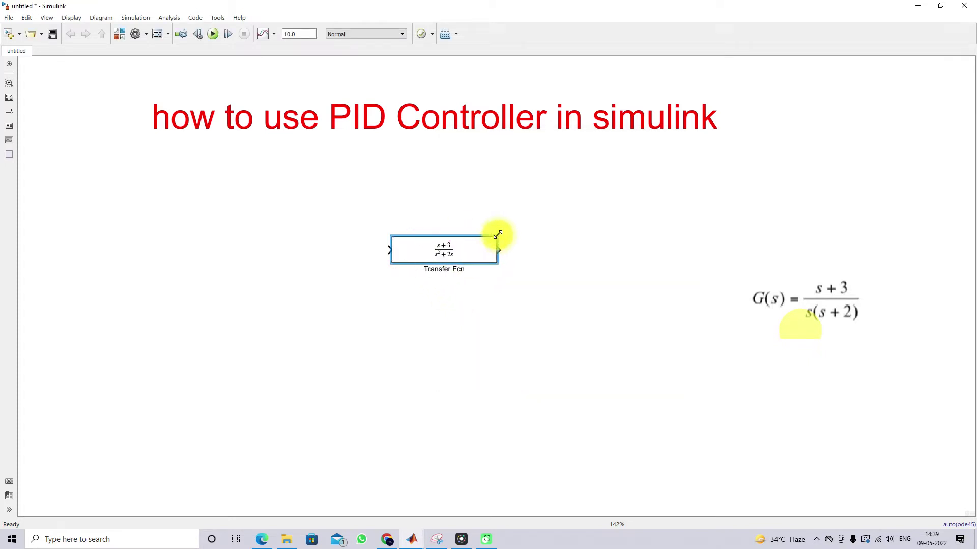
{"action": "left_click", "coordinate": [491, 329]}
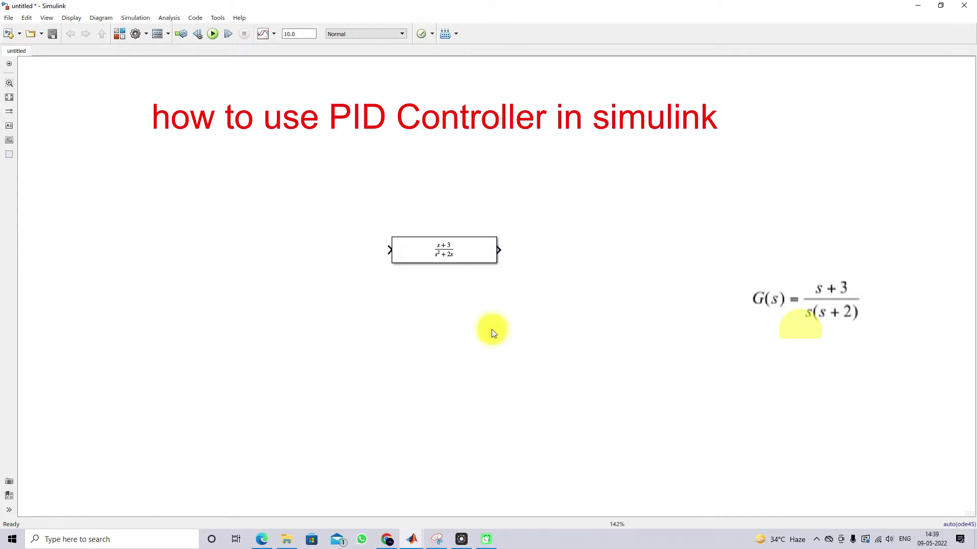
Add a Constant block before the transfer function and align it so its output connects to the transfer function's input.
{"action": "double_click", "coordinate": [296, 277]}
{"action": "type", "text": "const"}
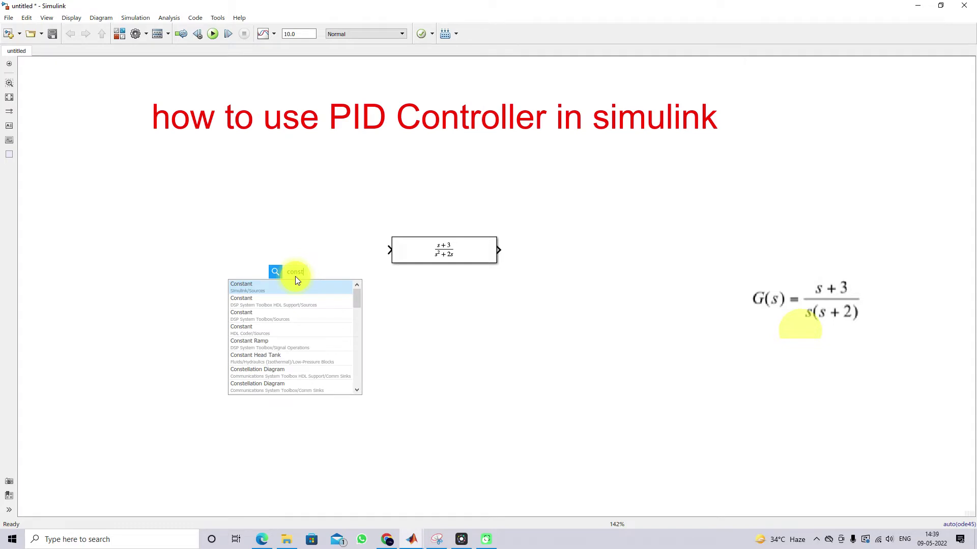
{"action": "key", "text": "Return"}
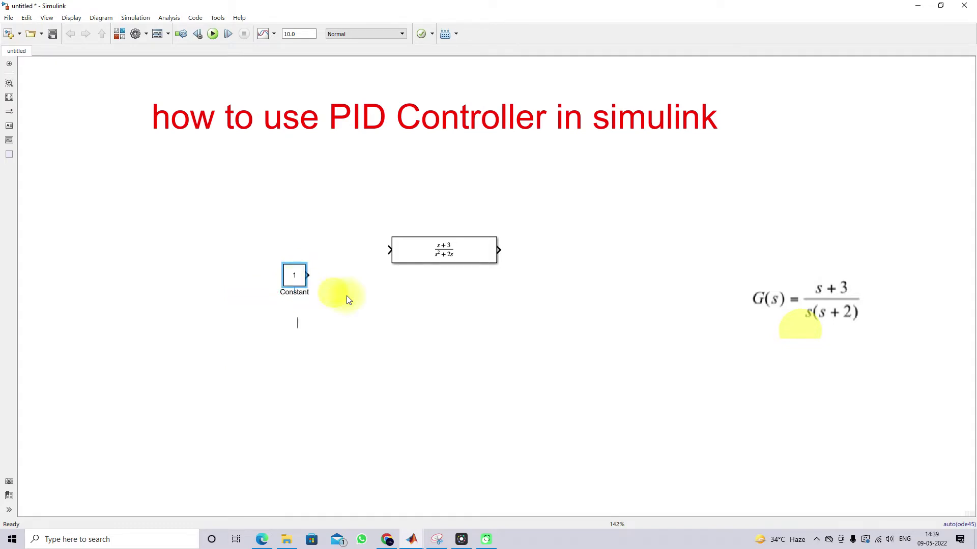
{"action": "left_click_drag", "start_coordinate": [303, 279], "coordinate": [297, 251]}
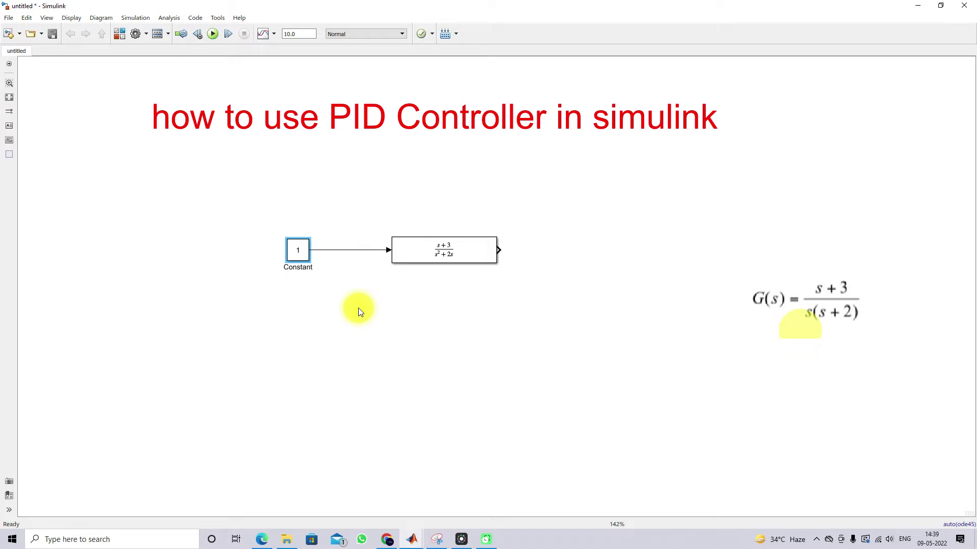
Add a Scope block from Simulink/Sinks after the transfer function.
{"action": "double_click", "coordinate": [547, 307]}
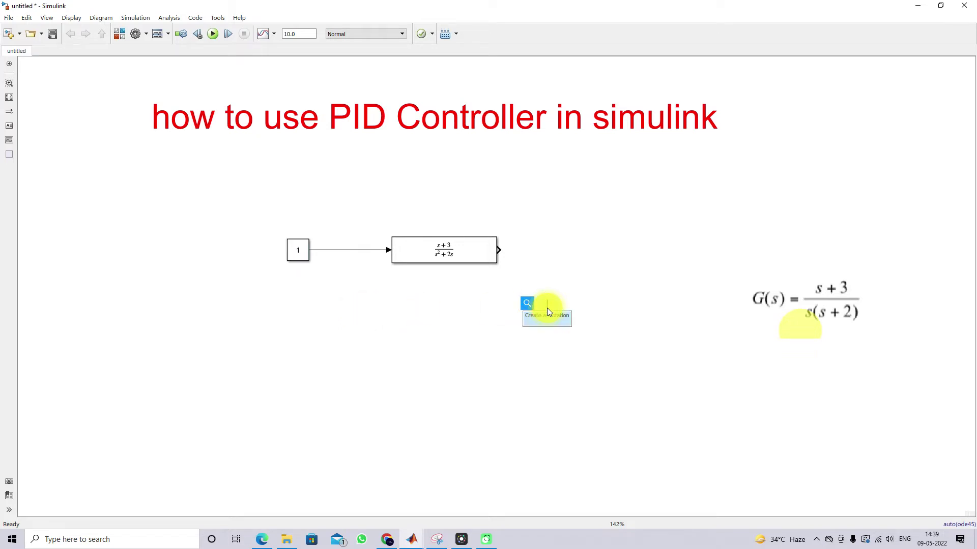
{"action": "type", "text": "scope"}
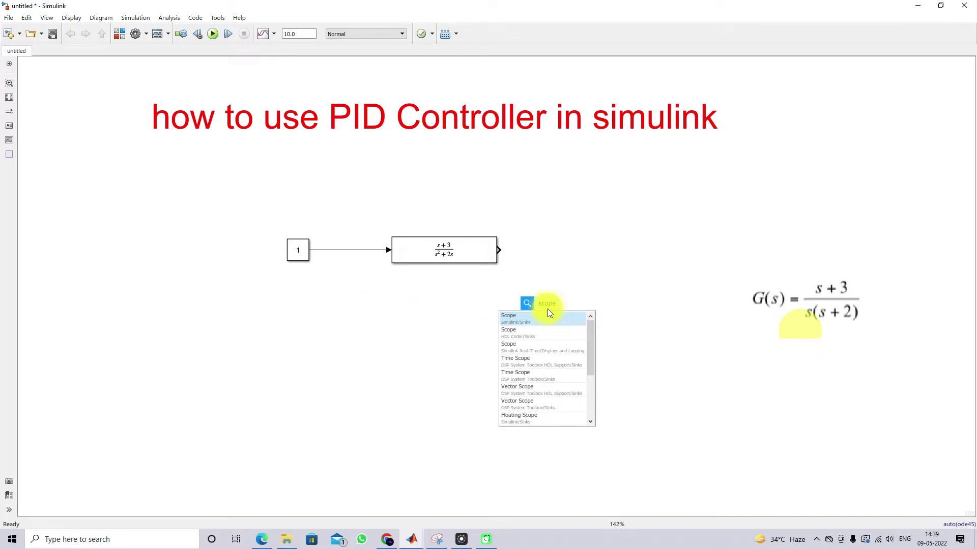
{"action": "key", "text": "Return"}
{"action": "left_click_drag", "start_coordinate": [547, 316], "coordinate": [558, 270]}
Set the Scope's number of input ports to 2 in its configuration properties.
{"action": "double_click", "coordinate": [558, 269]}
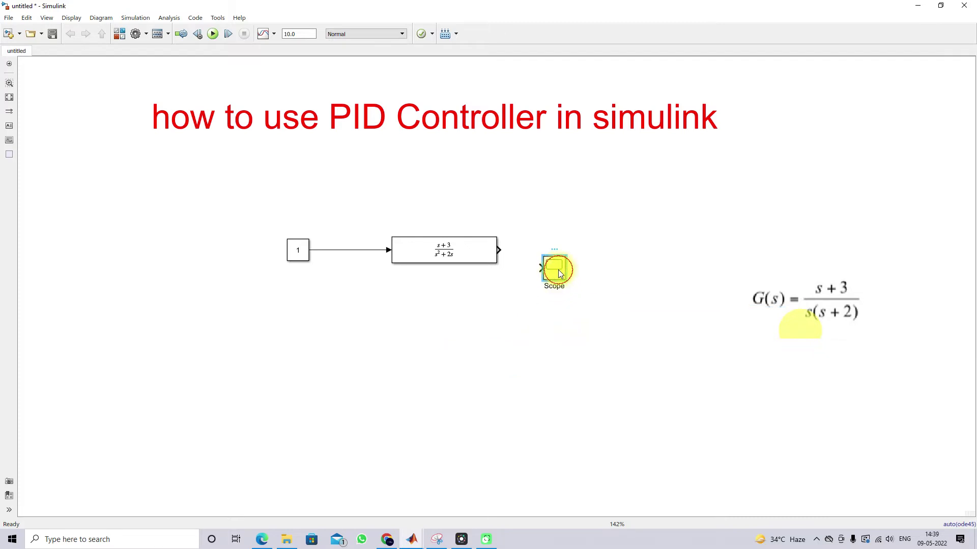
{"action": "left_click", "coordinate": [397, 150]}
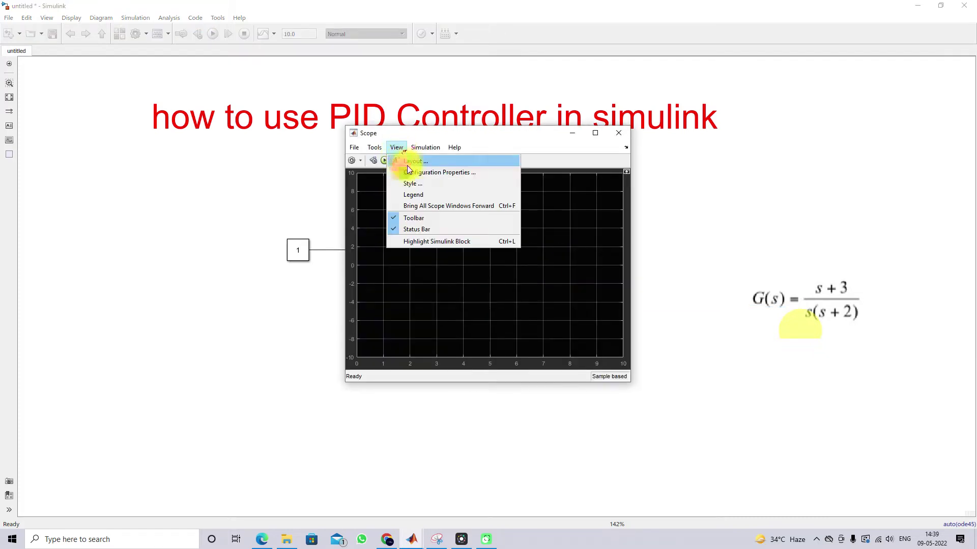
{"action": "left_click", "coordinate": [439, 183]}
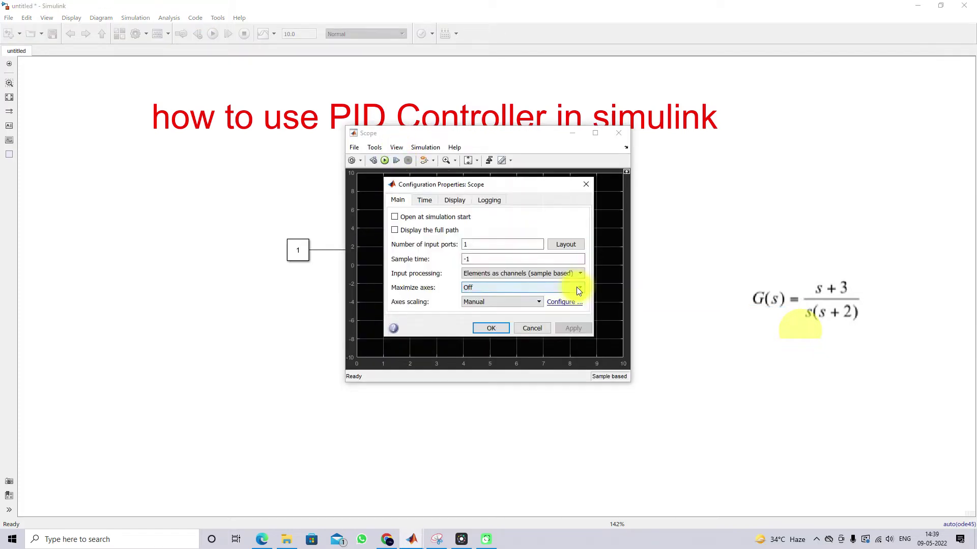
{"action": "double_click", "coordinate": [470, 246]}
{"action": "type", "text": "2"}
{"action": "key", "text": "Return"}
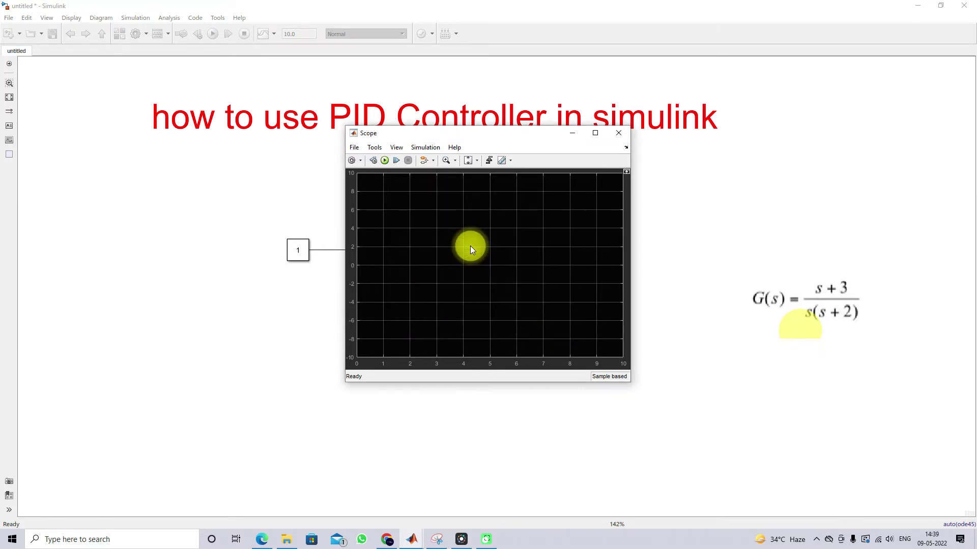
{"action": "left_click", "coordinate": [642, 258]}
Connect the transfer function's output to the Scope's second input and branch the constant signal to its first input.
{"action": "left_click", "coordinate": [560, 245]}
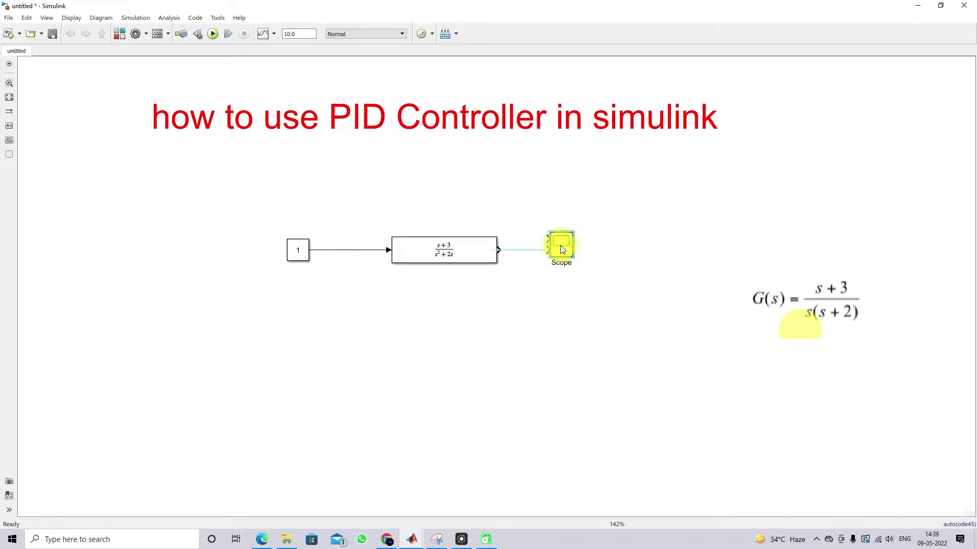
{"action": "left_click", "coordinate": [538, 251]}
{"action": "left_click_drag", "start_coordinate": [548, 239], "coordinate": [359, 249]}
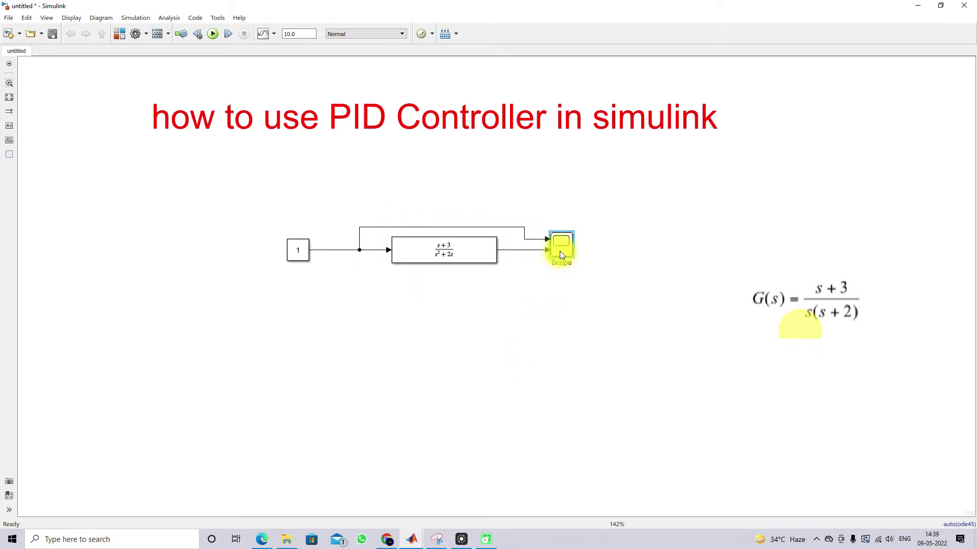
Open the Scope, run the simulation, and compare the transfer function's response with the constant input.
{"action": "double_click", "coordinate": [561, 252]}
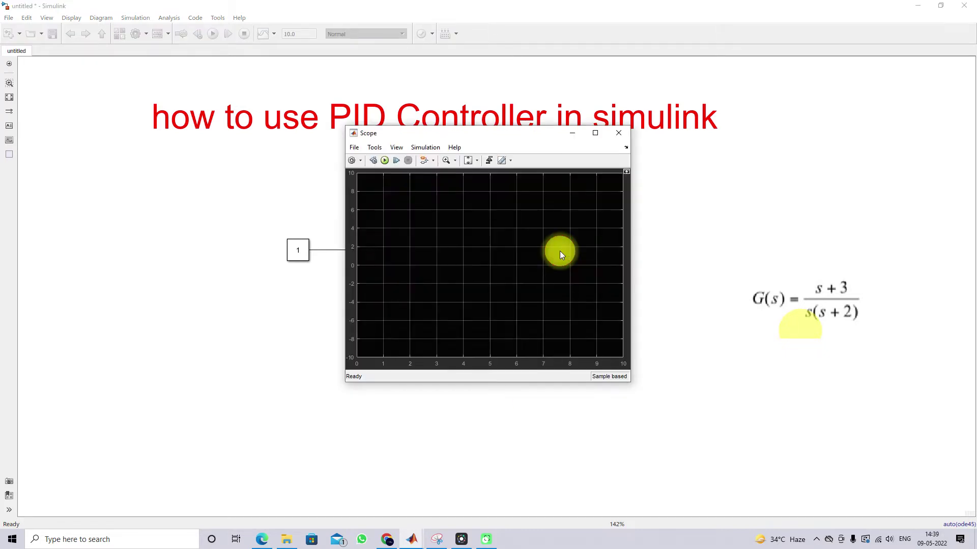
{"action": "left_click", "coordinate": [385, 161]}
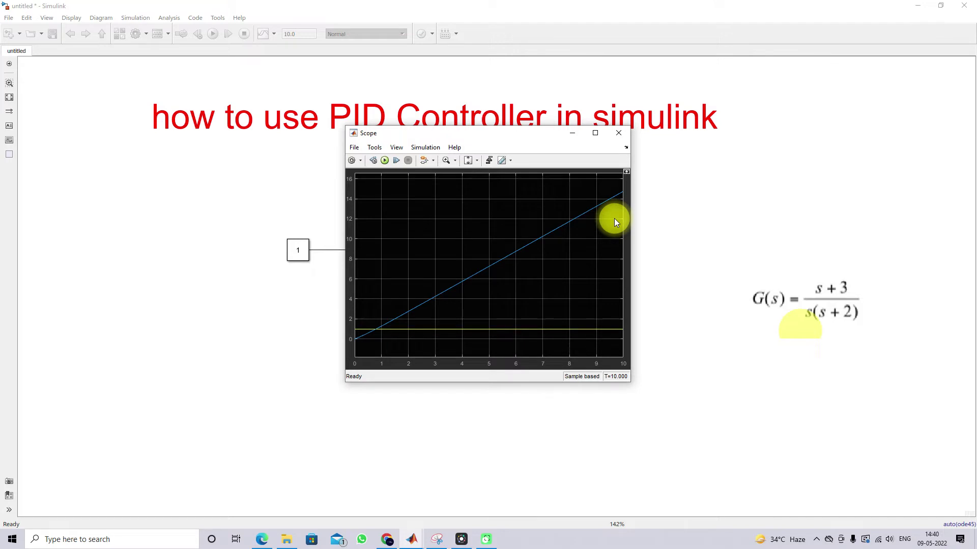
{"action": "left_click", "coordinate": [272, 315]}
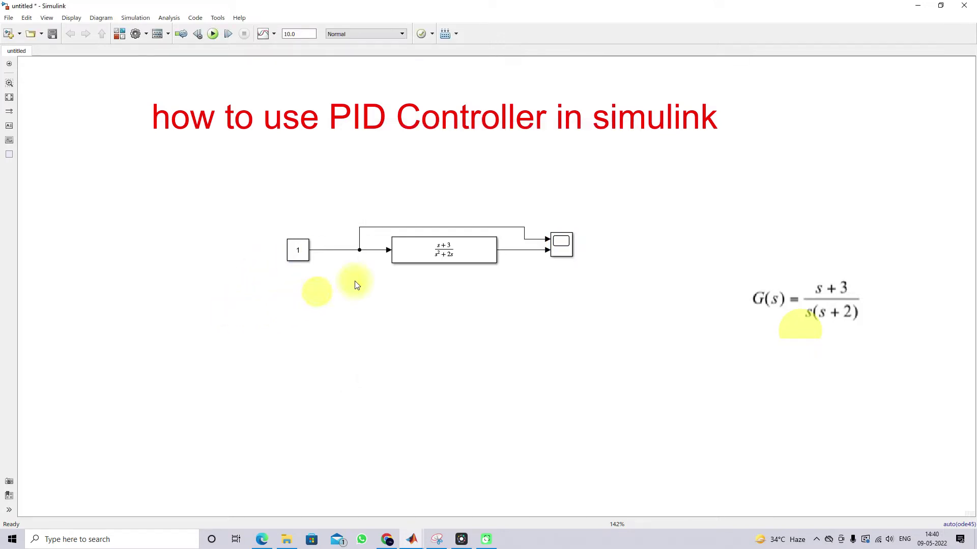
Delete all signal lines between the blocks and move the Constant and Scope blocks farther from the transfer function.
{"action": "left_click", "coordinate": [497, 227]}
{"action": "key", "text": "Delete"}
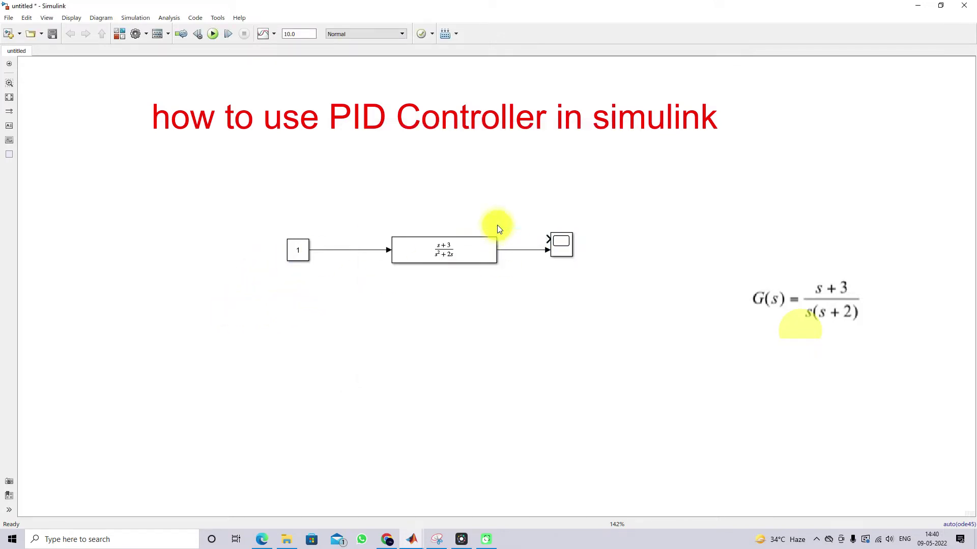
{"action": "left_click", "coordinate": [344, 250]}
{"action": "key", "text": "Delete"}
{"action": "left_click_drag", "start_coordinate": [297, 255], "coordinate": [185, 255]}
{"action": "left_click_drag", "start_coordinate": [561, 246], "coordinate": [598, 246]}
{"action": "left_click", "coordinate": [550, 249]}
{"action": "key", "text": "Delete"}
Add a Sum block between the Constant and the transfer function, and wire it to both blocks.
{"action": "double_click", "coordinate": [428, 319]}
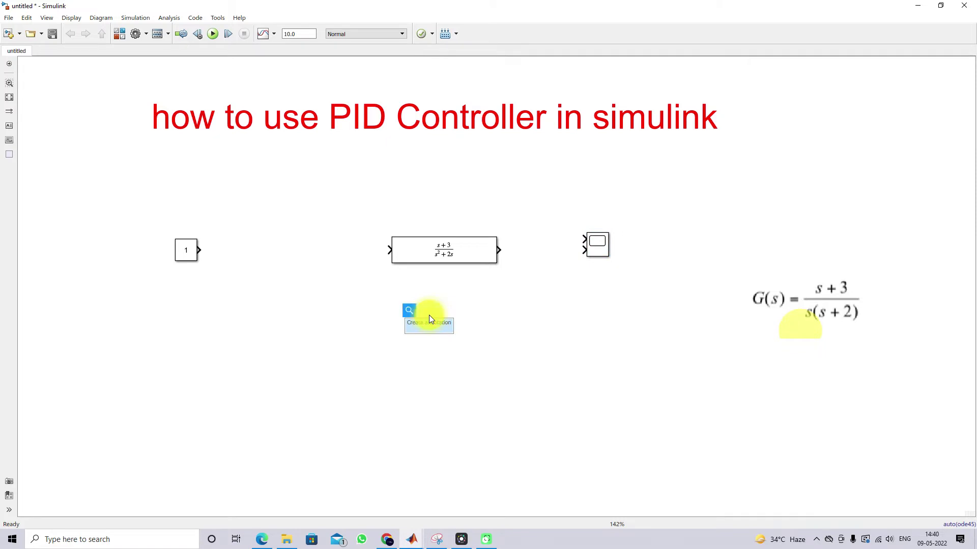
{"action": "type", "text": "sum"}
{"action": "left_click", "coordinate": [409, 324]}
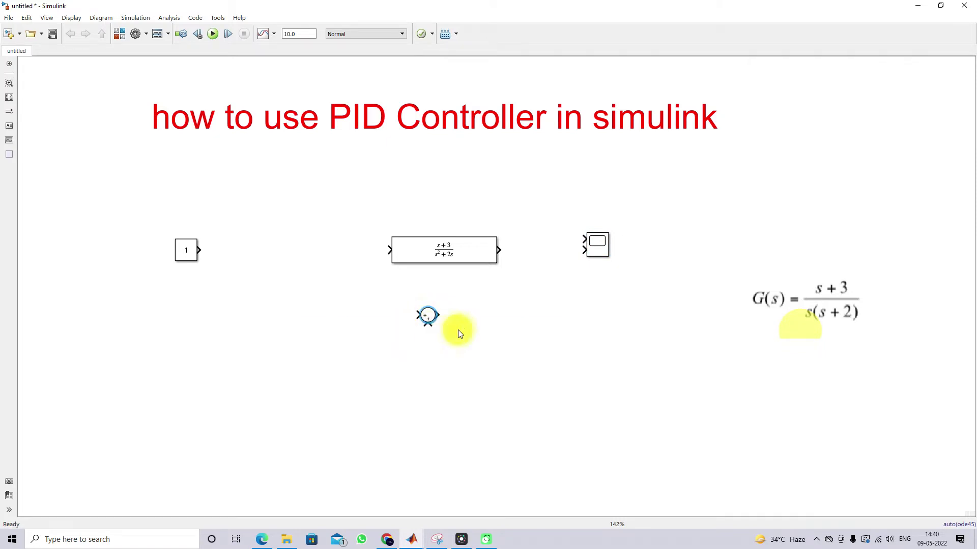
{"action": "left_click_drag", "start_coordinate": [429, 316], "coordinate": [275, 249]}
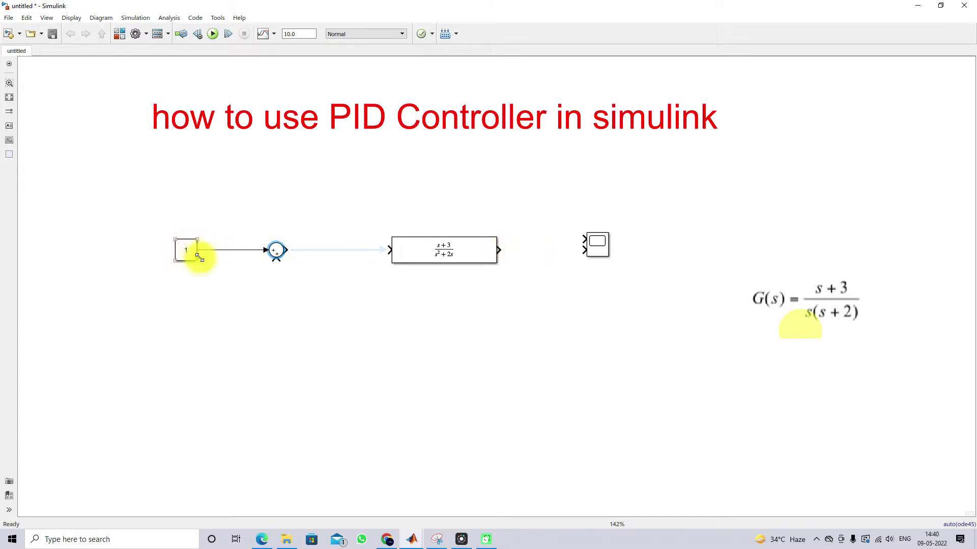
{"action": "left_click_drag", "start_coordinate": [286, 250], "coordinate": [389, 253]}
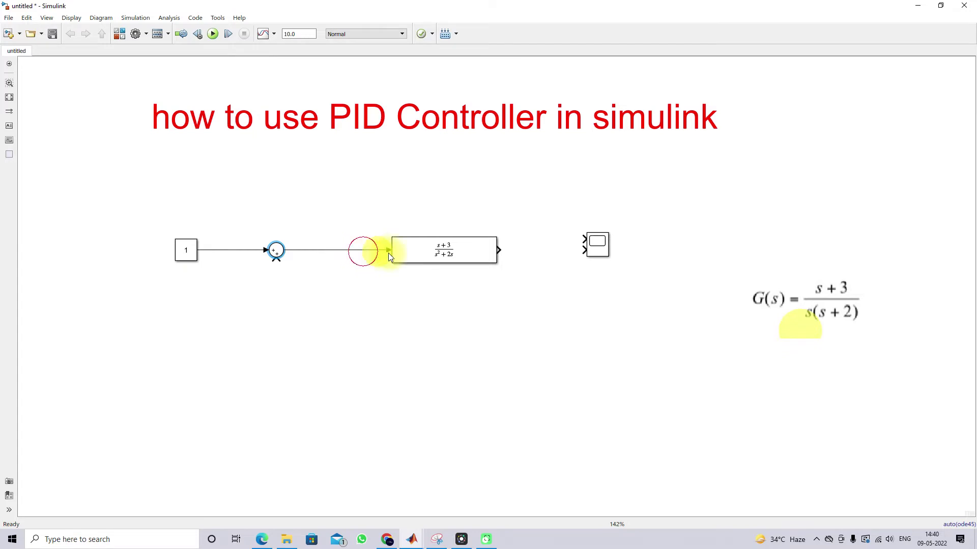
Feed the transfer function's output back to the Sum block's lower input and set its list of signs to |+-.
{"action": "mouse_move", "coordinate": [499, 250]}
{"action": "left_mouse_down"}
{"action": "mouse_move", "coordinate": [523, 295]}
{"action": "mouse_move", "coordinate": [320, 334]}
{"action": "mouse_move", "coordinate": [274, 258]}
{"action": "left_mouse_up"}
{"action": "left_click_drag", "start_coordinate": [384, 273], "coordinate": [384, 310]}
{"action": "double_click", "coordinate": [279, 250]}
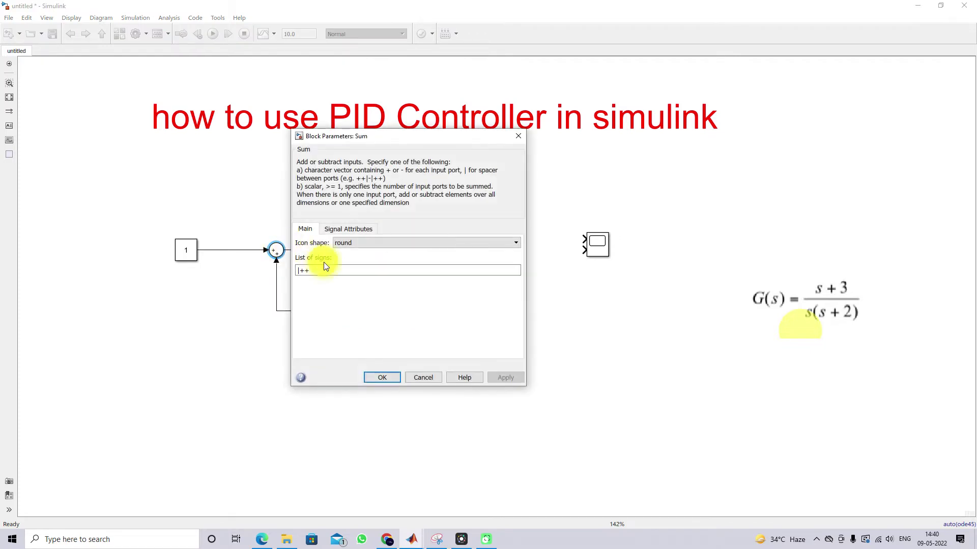
{"action": "left_click", "coordinate": [340, 274]}
{"action": "key", "text": "BackSpace"}
{"action": "type", "text": "-"}
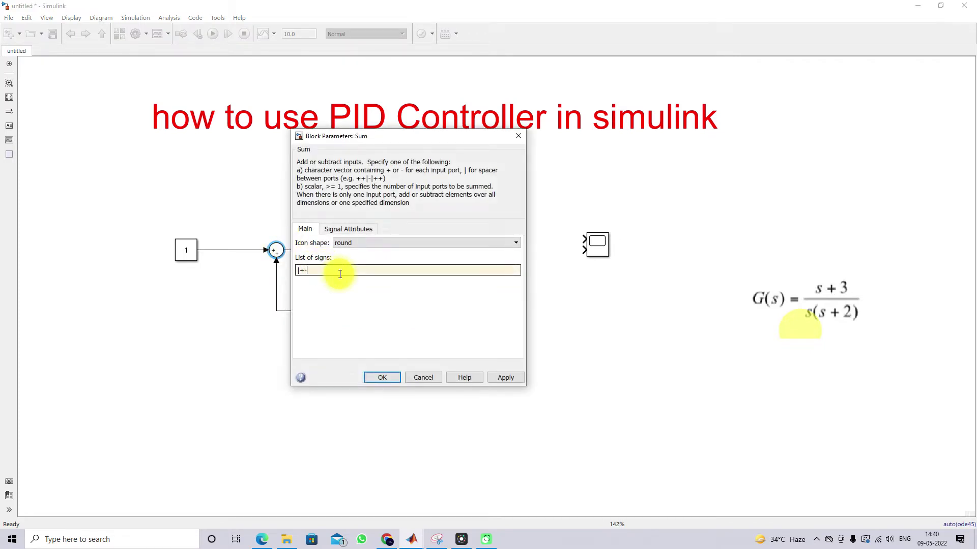
{"action": "key", "text": "Return"}
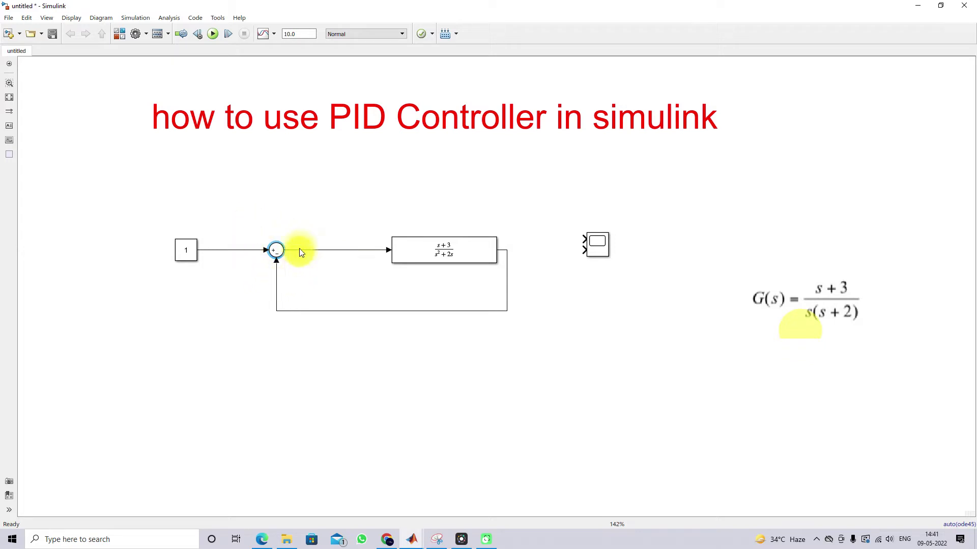
Connect the transfer function's output and a branch of the constant signal to the Scope, tidying the block positions and line routing.
{"action": "left_click_drag", "start_coordinate": [435, 257], "coordinate": [404, 260]}
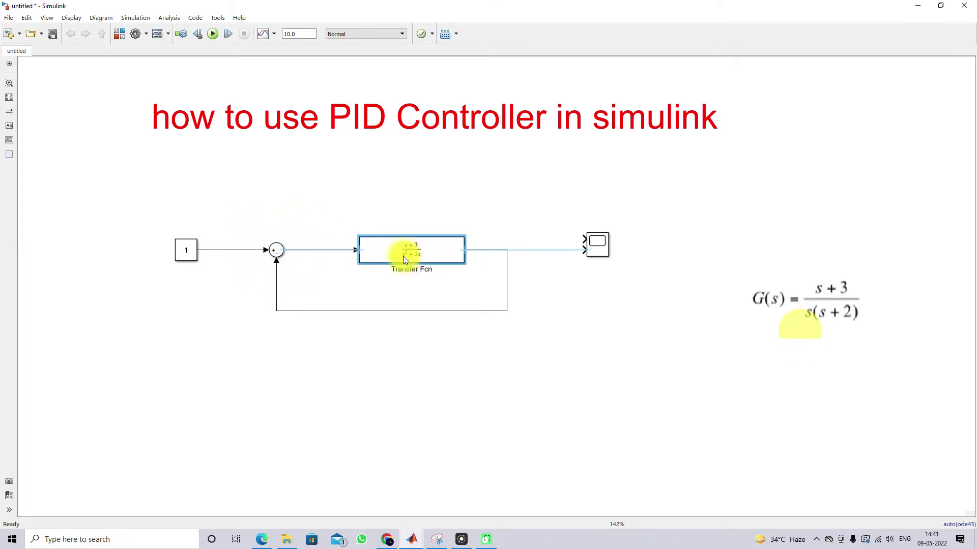
{"action": "left_click_drag", "start_coordinate": [591, 248], "coordinate": [240, 250]}
{"action": "left_click_drag", "start_coordinate": [398, 257], "coordinate": [411, 257]}
{"action": "left_click_drag", "start_coordinate": [478, 227], "coordinate": [504, 219]}
{"action": "left_click_drag", "start_coordinate": [573, 243], "coordinate": [587, 243]}
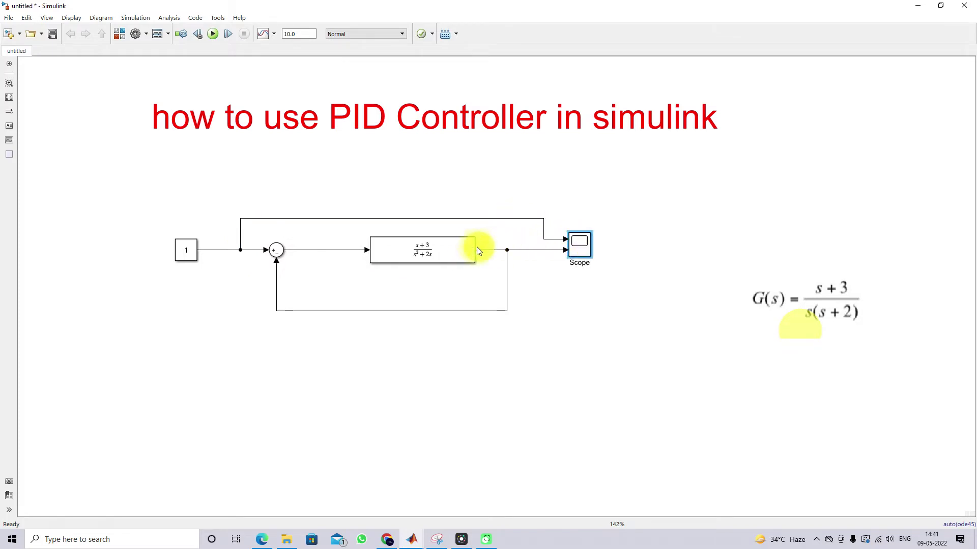
{"action": "left_click_drag", "start_coordinate": [453, 247], "coordinate": [463, 247]}
Add a Gain block to the signal line between the Sum block and the transfer function.
{"action": "left_click", "coordinate": [335, 252]}
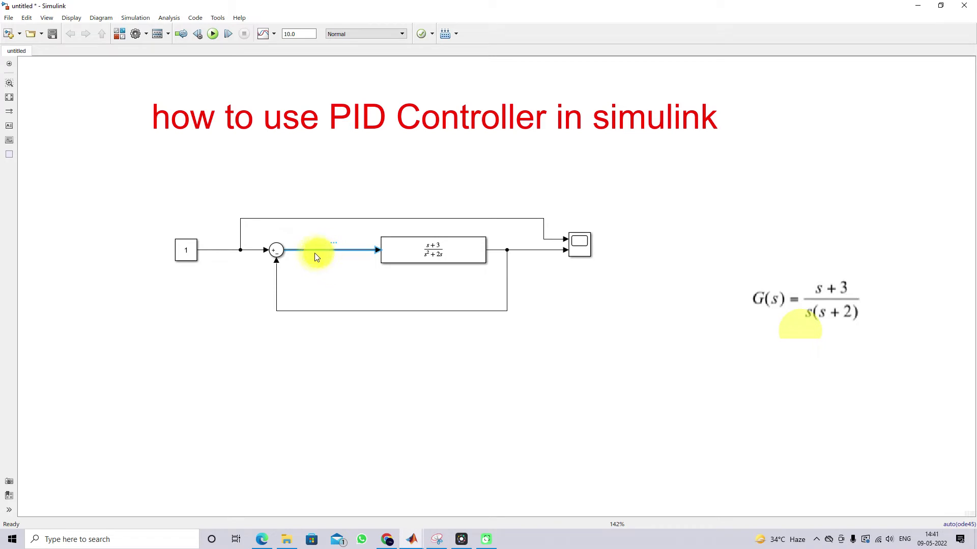
{"action": "left_click", "coordinate": [278, 254]}
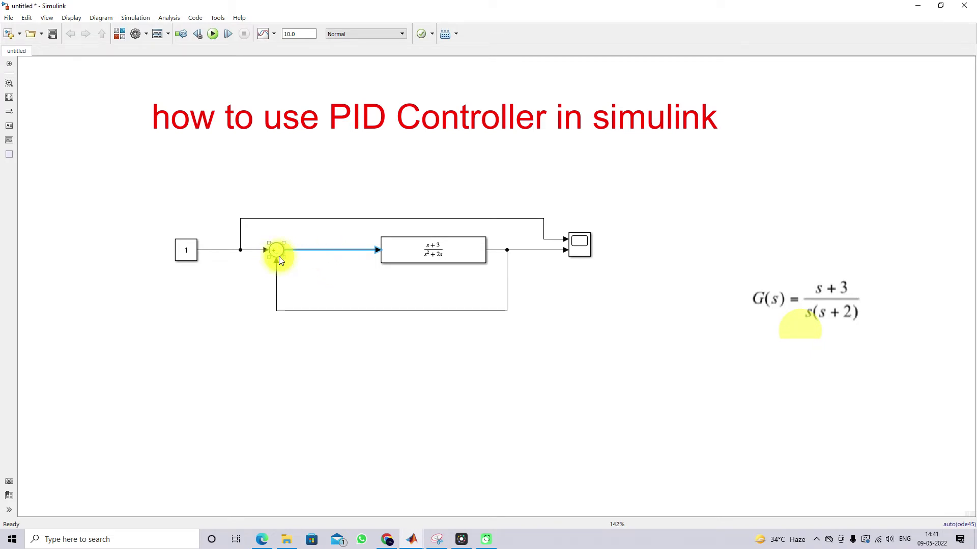
{"action": "left_click", "coordinate": [403, 262]}
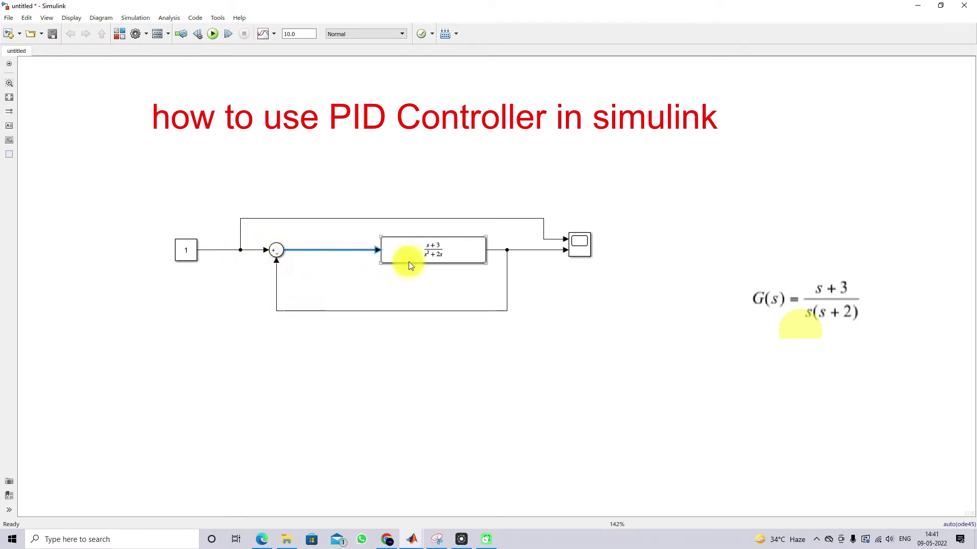
{"action": "double_click", "coordinate": [328, 277]}
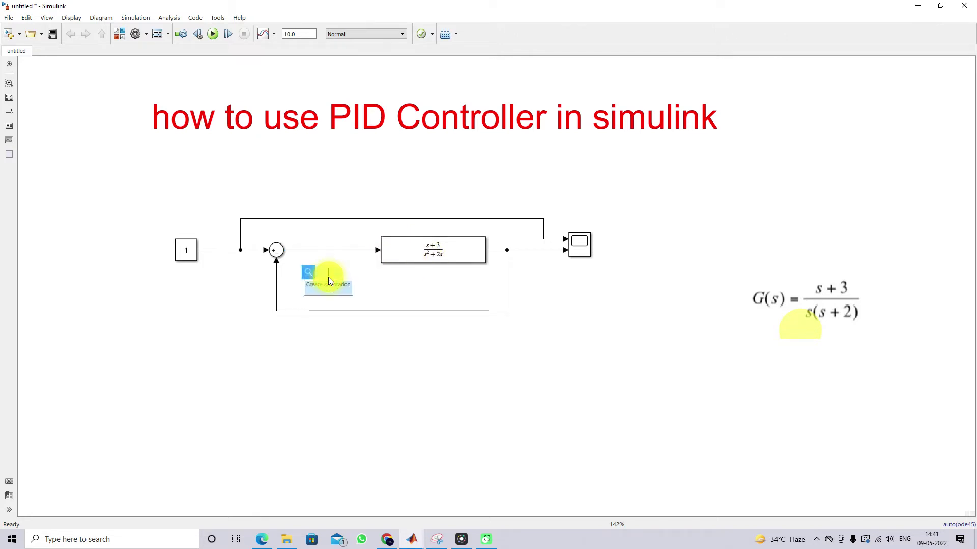
{"action": "type", "text": "gain"}
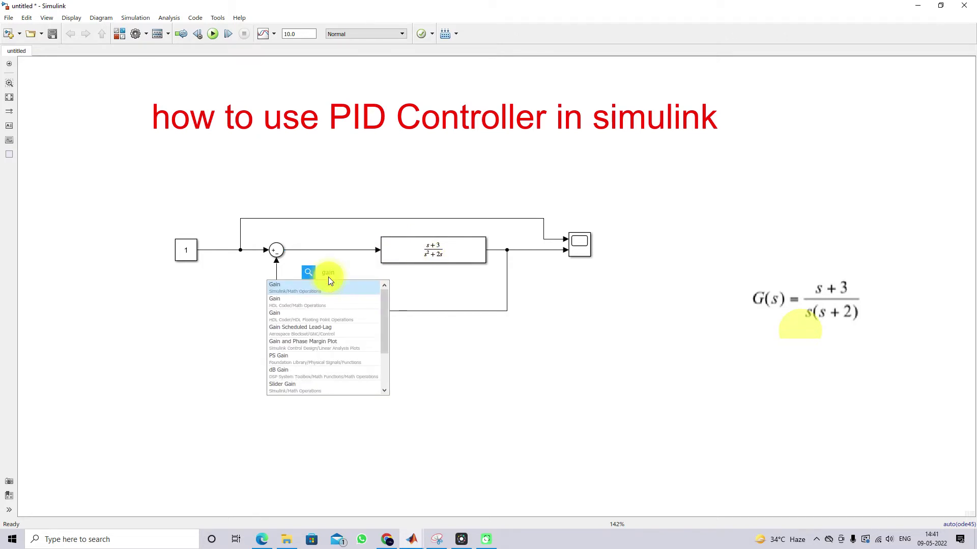
{"action": "left_click", "coordinate": [315, 289]}
{"action": "mouse_move", "coordinate": [321, 278]}
{"action": "left_mouse_down"}
{"action": "mouse_move", "coordinate": [329, 260]}
{"action": "mouse_move", "coordinate": [332, 268]}
{"action": "left_mouse_up"}
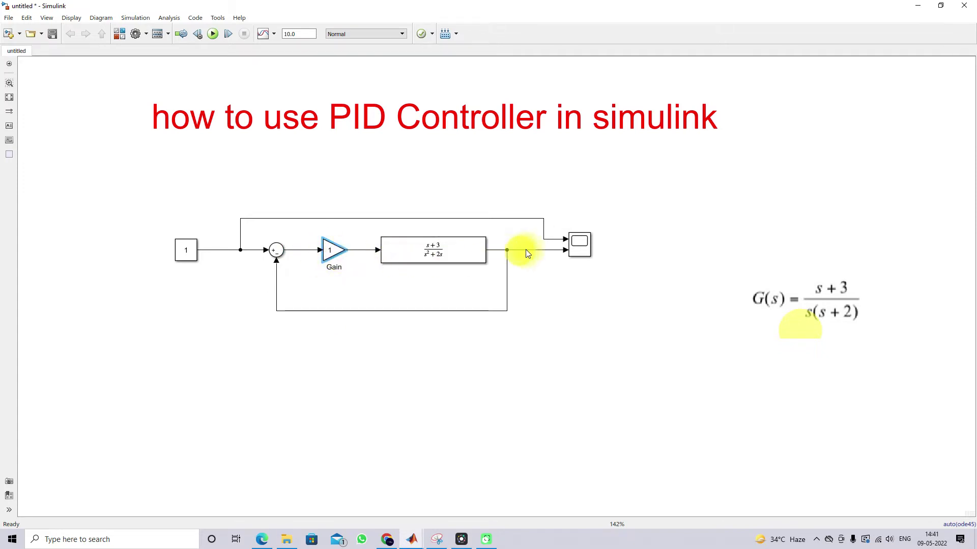
Run the simulation from the Scope and examine the closed-loop response with the Gain block in the loop.
{"action": "double_click", "coordinate": [579, 245]}
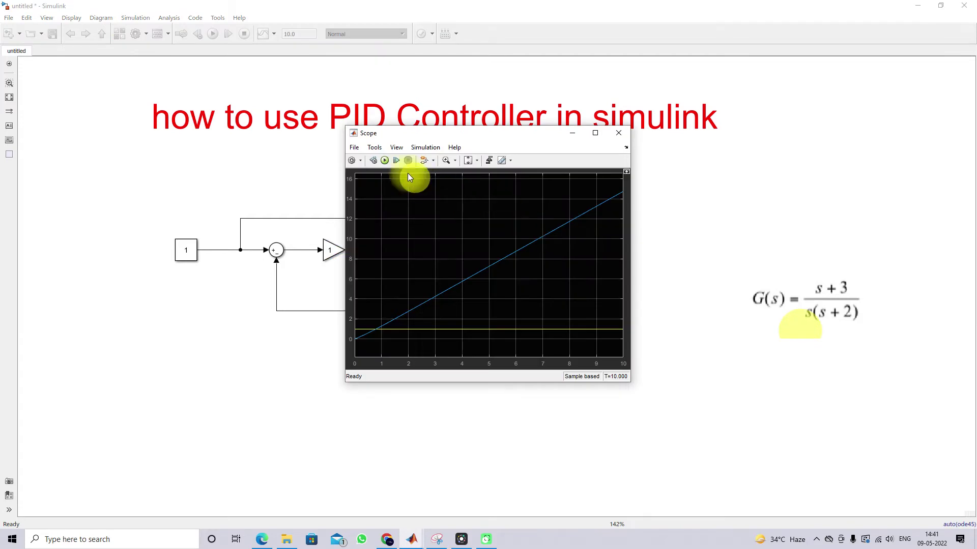
{"action": "left_click", "coordinate": [385, 159]}
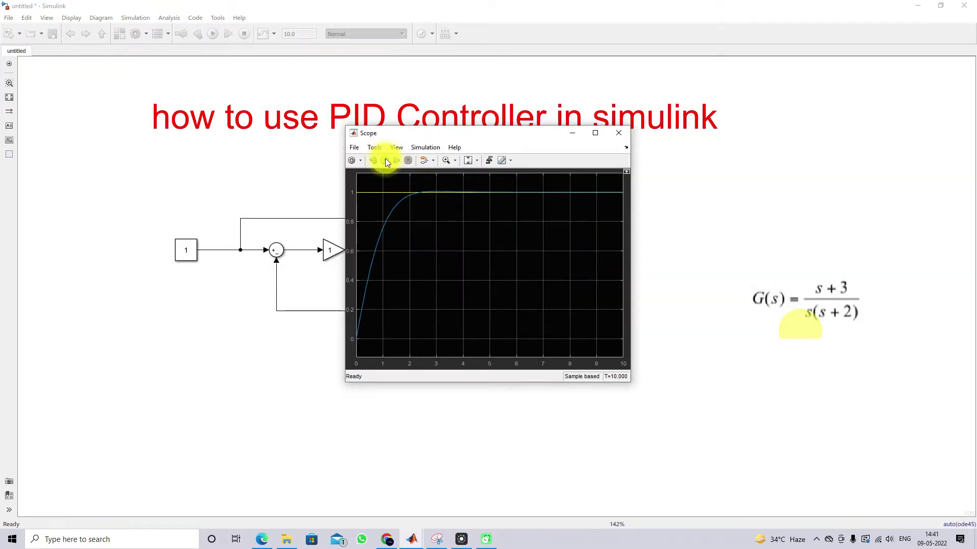
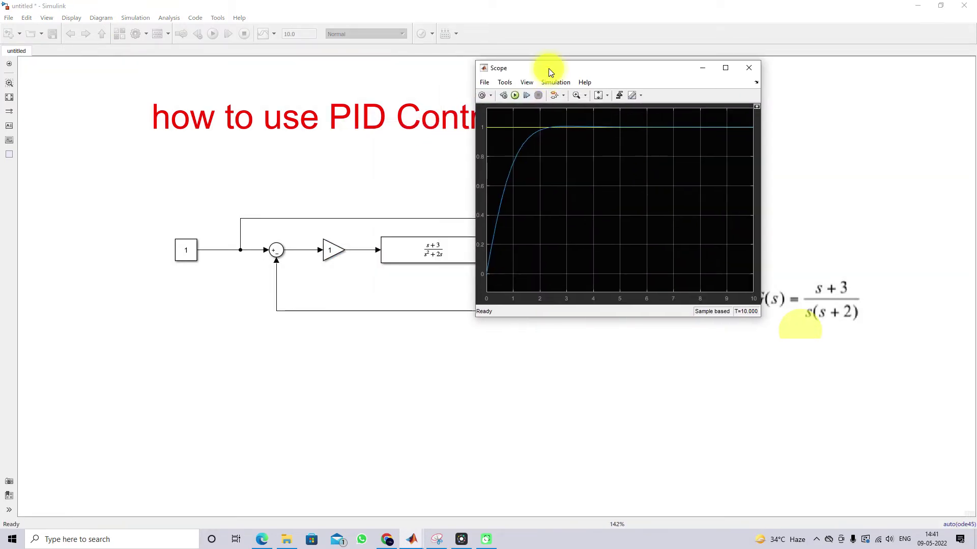
{"action": "left_click", "coordinate": [331, 256]}
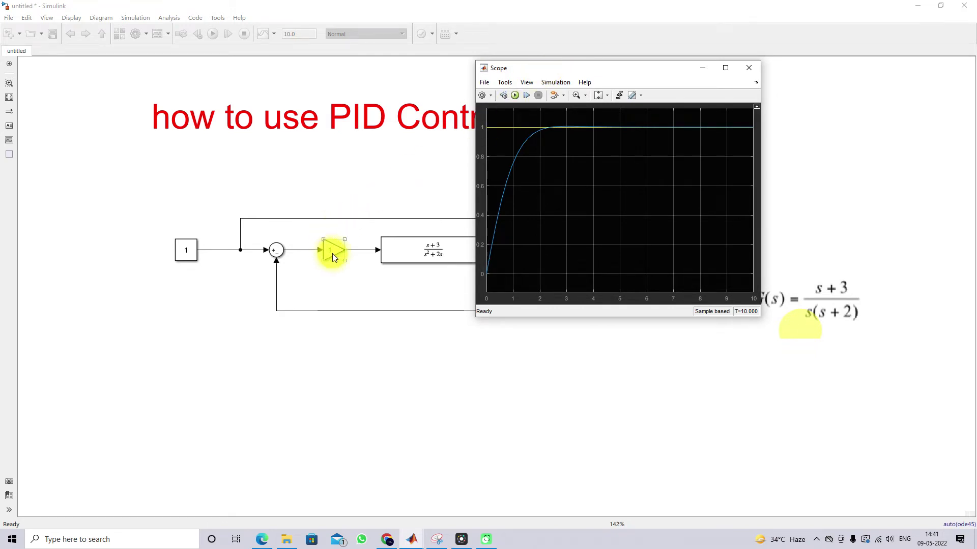
{"action": "left_click", "coordinate": [318, 257]}
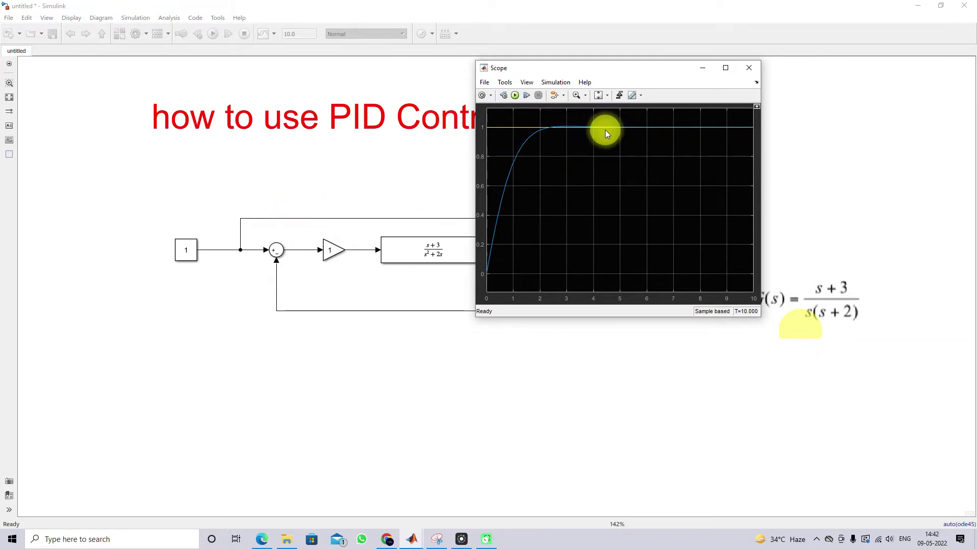
Set the Gain block's gain to 10.
{"action": "double_click", "coordinate": [333, 250]}
{"action": "type", "text": "10"}
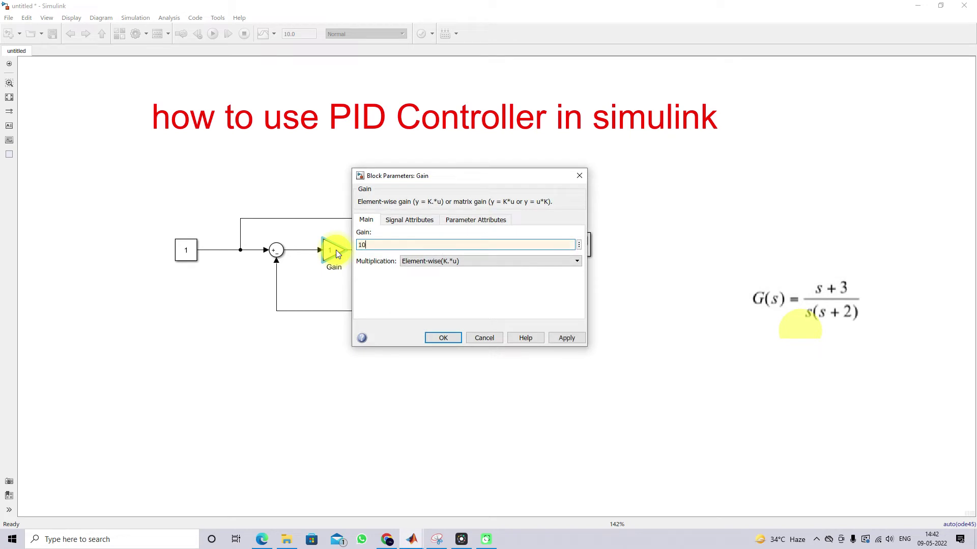
{"action": "key", "text": "Return"}
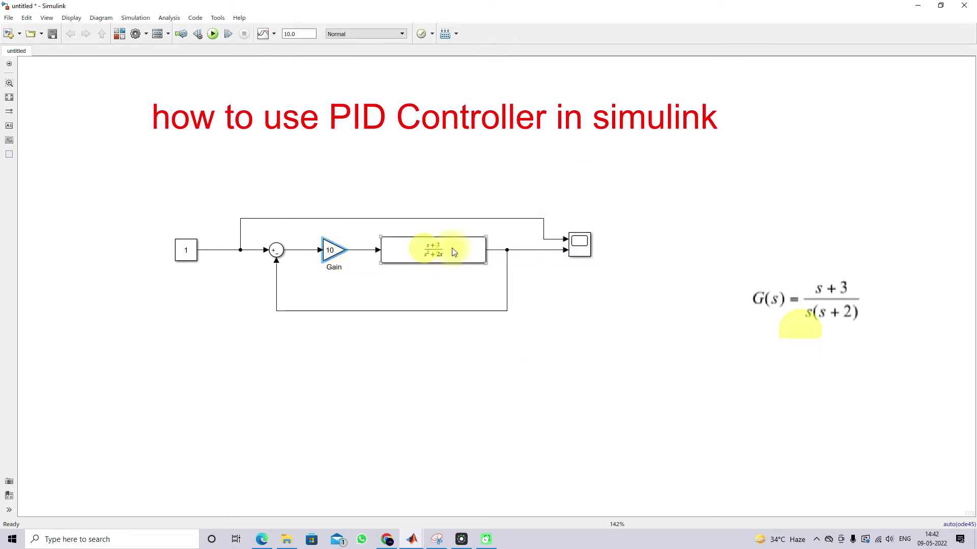
Rerun the simulation from the Scope and compare the response at a gain of 10 with the constant input.
{"action": "double_click", "coordinate": [578, 250]}
{"action": "left_click", "coordinate": [514, 96]}
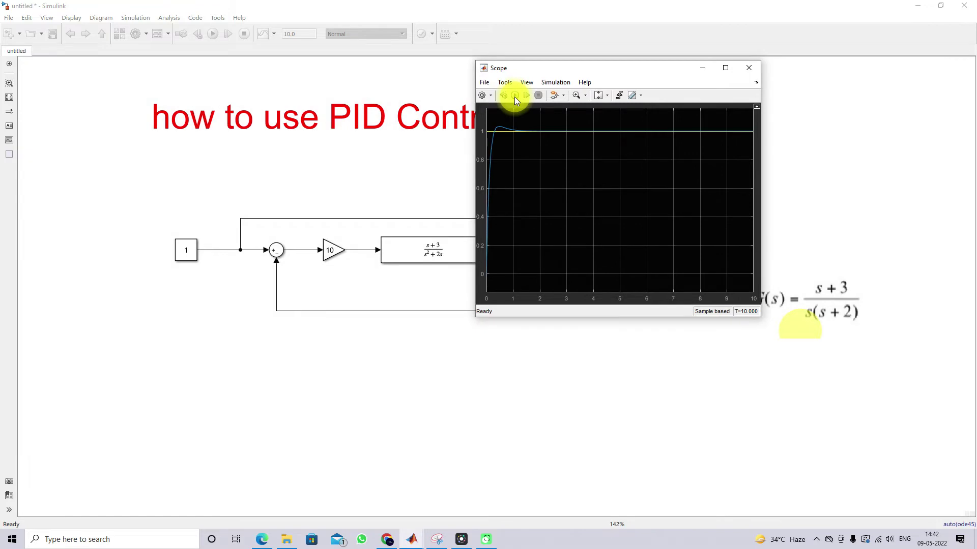
{"action": "left_click", "coordinate": [326, 256]}
{"action": "left_click", "coordinate": [483, 164]}
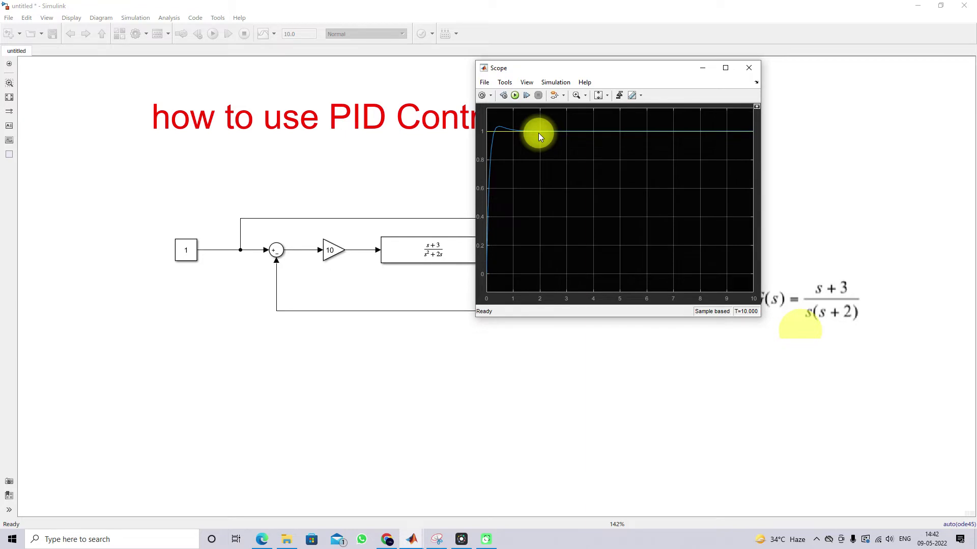
{"action": "left_click", "coordinate": [328, 253]}
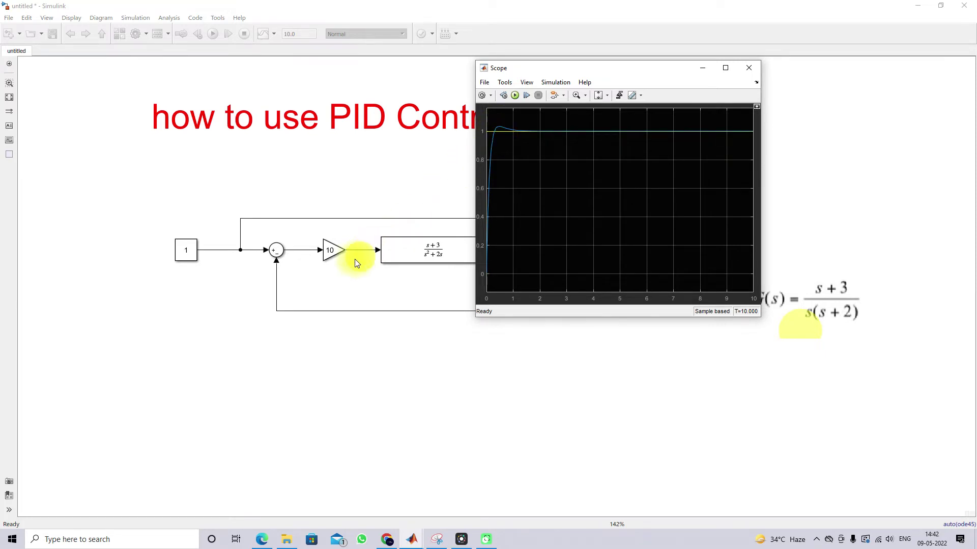
Replace the Gain block with a PID Controller block connected between the Sum block and the transfer function.
{"action": "left_click", "coordinate": [339, 253]}
{"action": "key", "text": "Delete"}
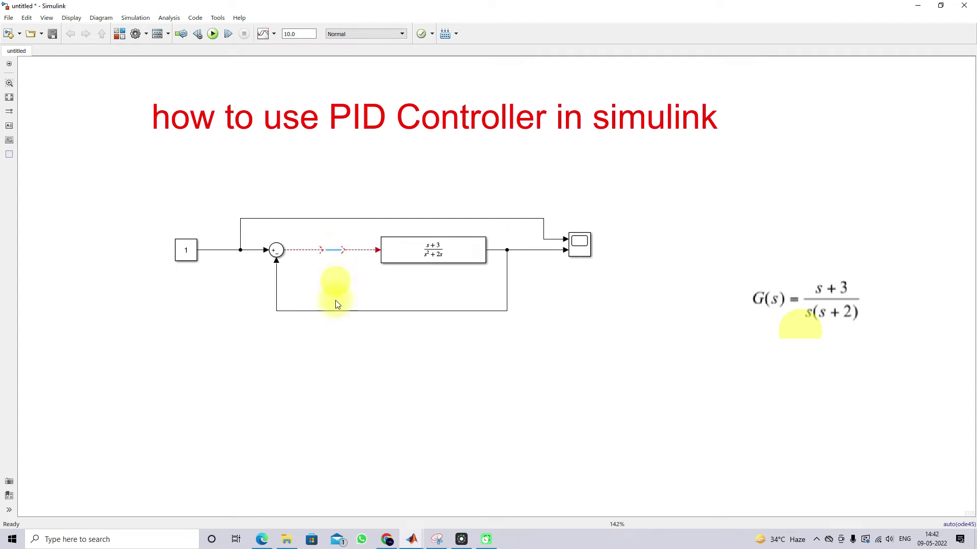
{"action": "double_click", "coordinate": [335, 377]}
{"action": "type", "text": "pid"}
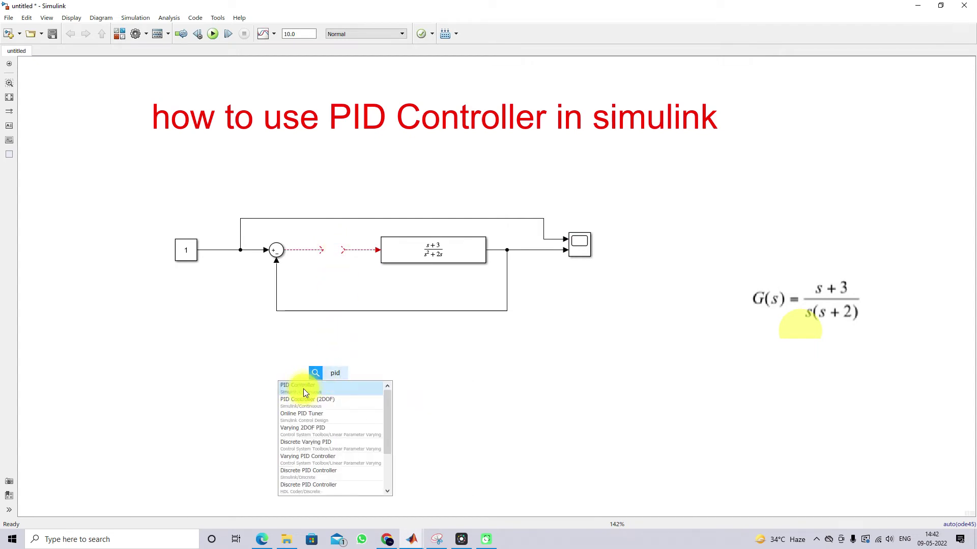
{"action": "left_click", "coordinate": [303, 388]}
{"action": "left_click_drag", "start_coordinate": [330, 373], "coordinate": [328, 248]}
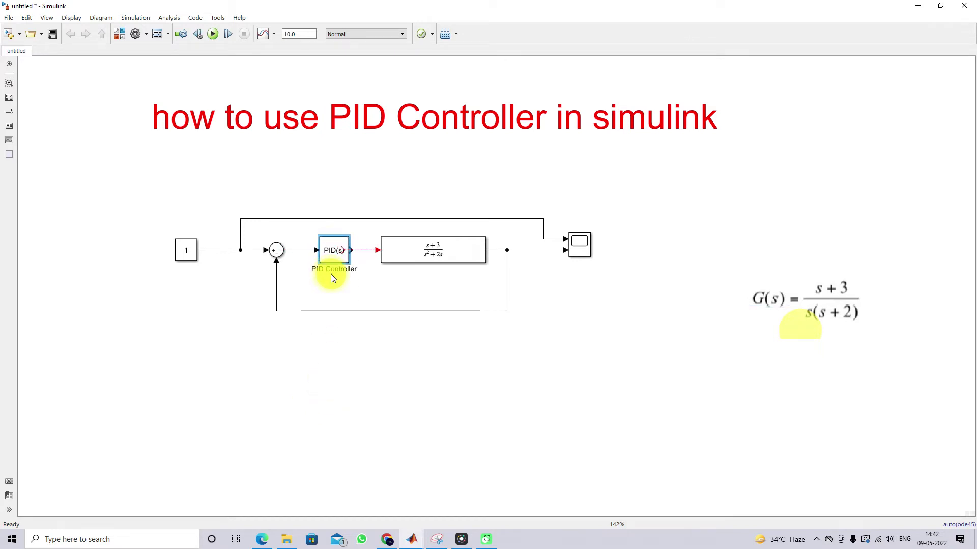
{"action": "left_click", "coordinate": [334, 258]}
Set the PID Controller block's controller type to P.
{"action": "double_click", "coordinate": [335, 257]}
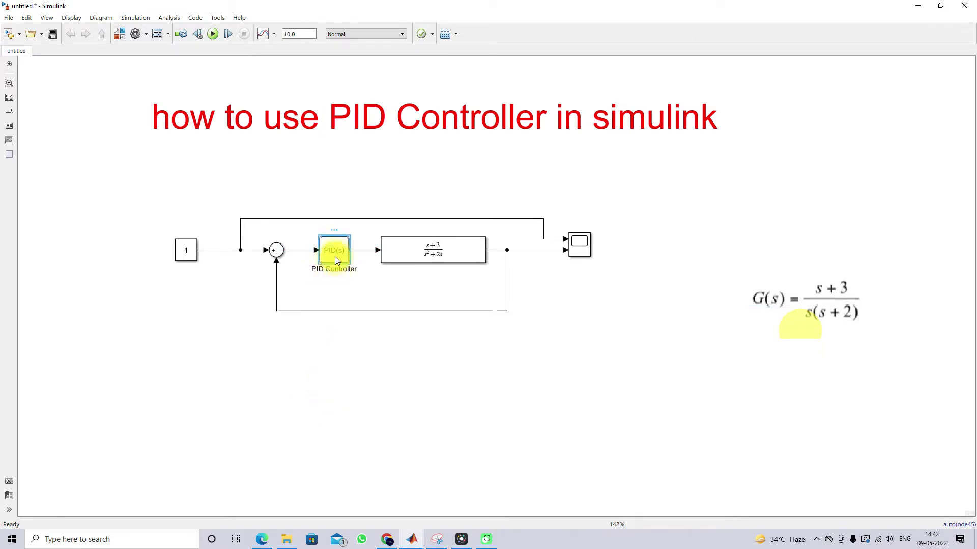
{"action": "left_click", "coordinate": [414, 124]}
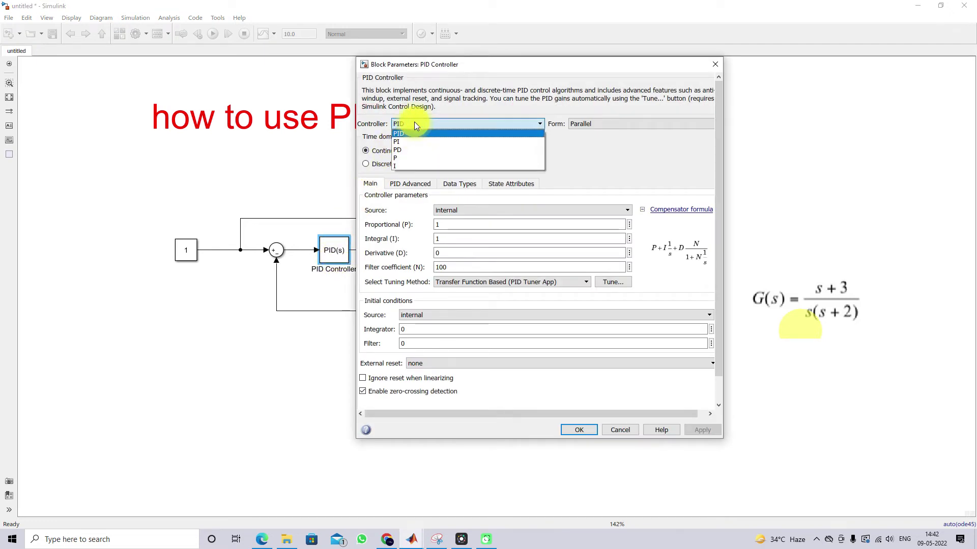
{"action": "left_click", "coordinate": [401, 158]}
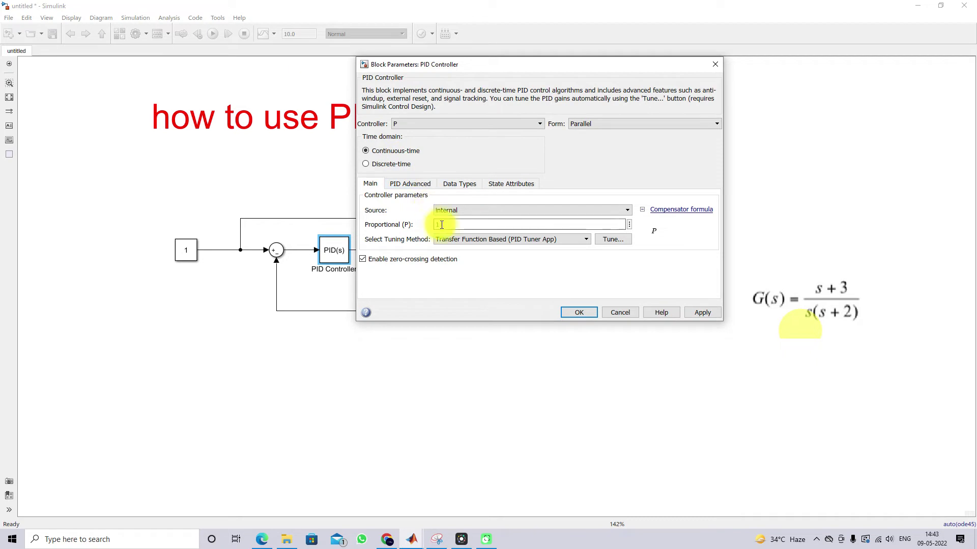
{"action": "left_click", "coordinate": [585, 312]}
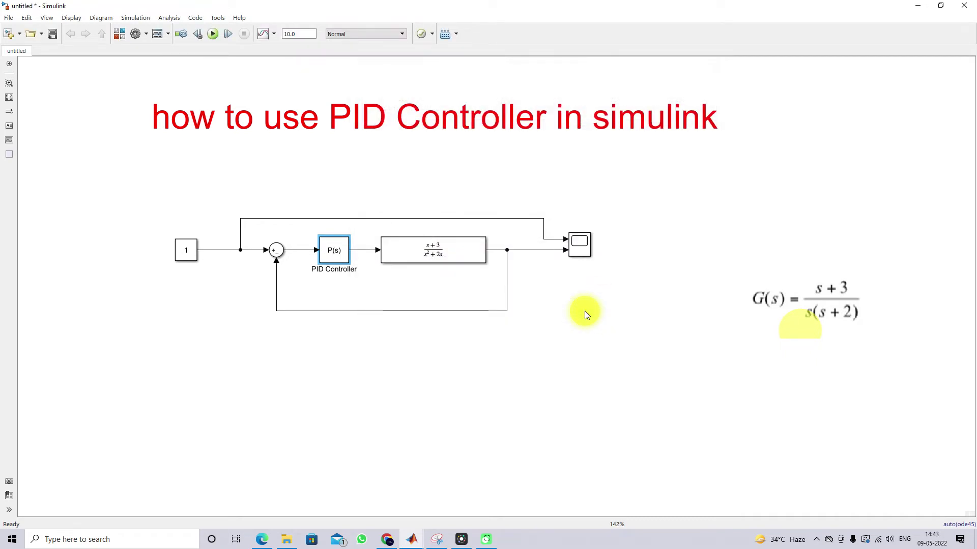
Run the simulation from the Scope and examine the closed-loop response with the P controller.
{"action": "left_click", "coordinate": [580, 245]}
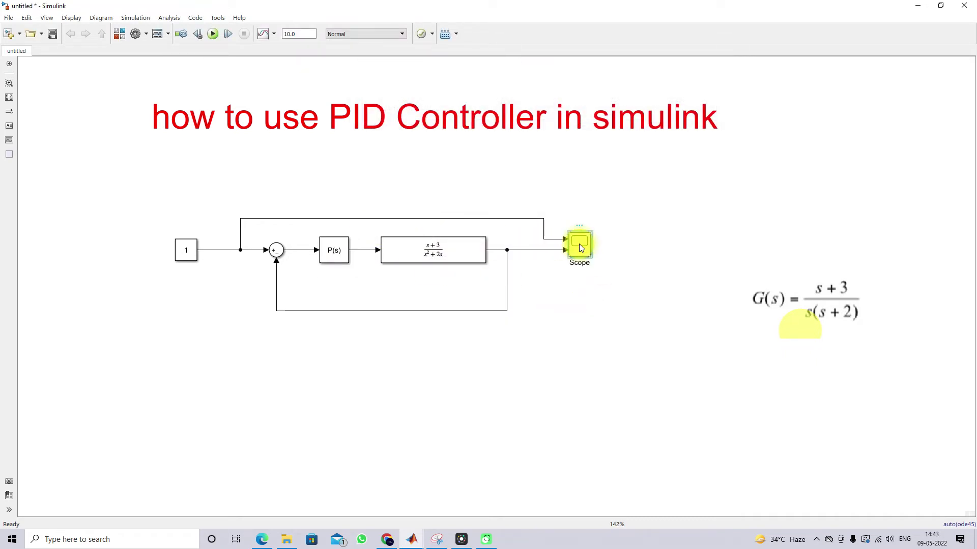
{"action": "double_click", "coordinate": [579, 245]}
{"action": "left_click", "coordinate": [515, 95]}
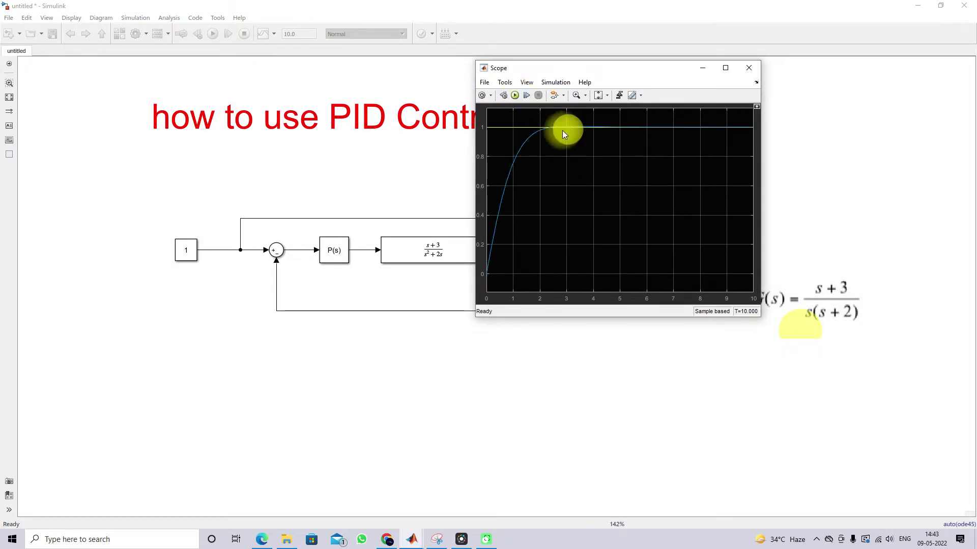
Set the controller's proportional gain to 10 and rerun the simulation from the Scope.
{"action": "double_click", "coordinate": [334, 250]}
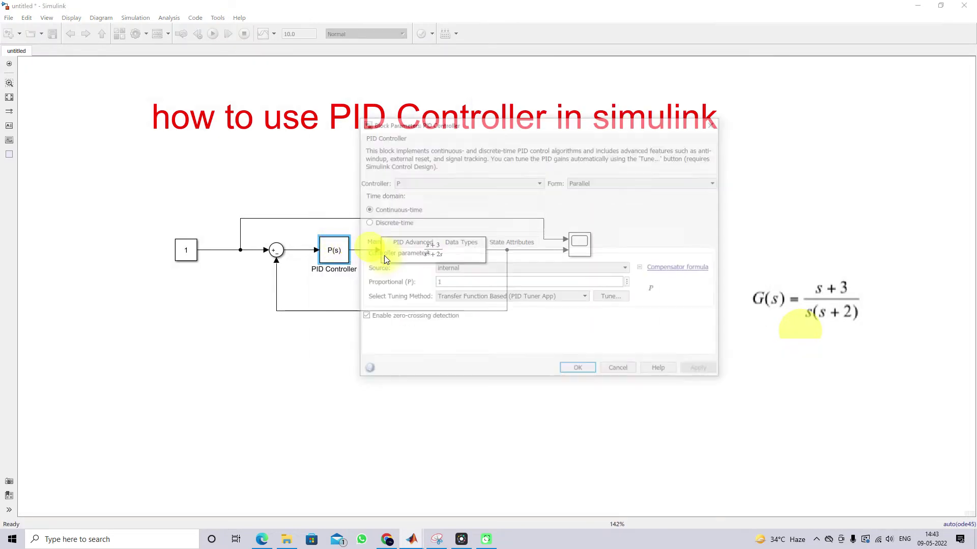
{"action": "left_click", "coordinate": [446, 283]}
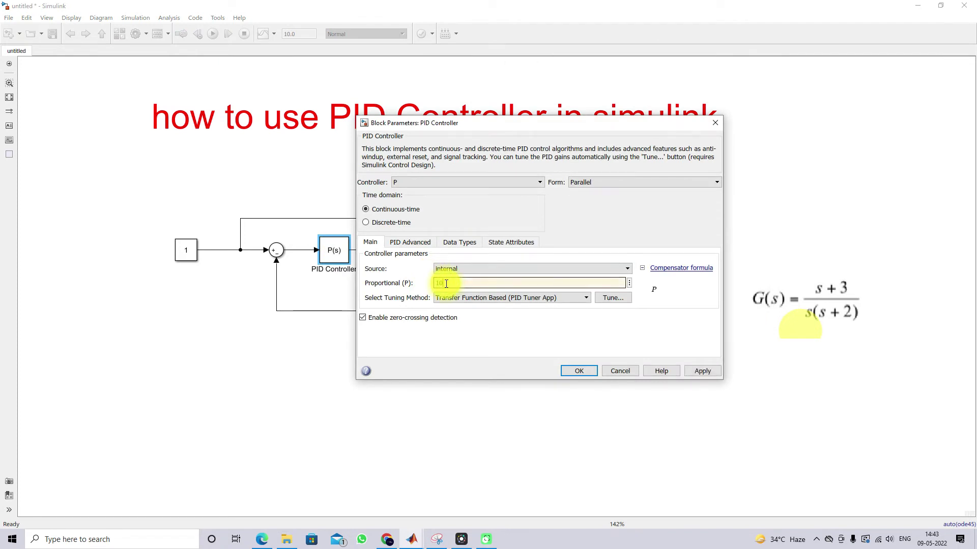
{"action": "key", "text": "Return"}
{"action": "double_click", "coordinate": [583, 246]}
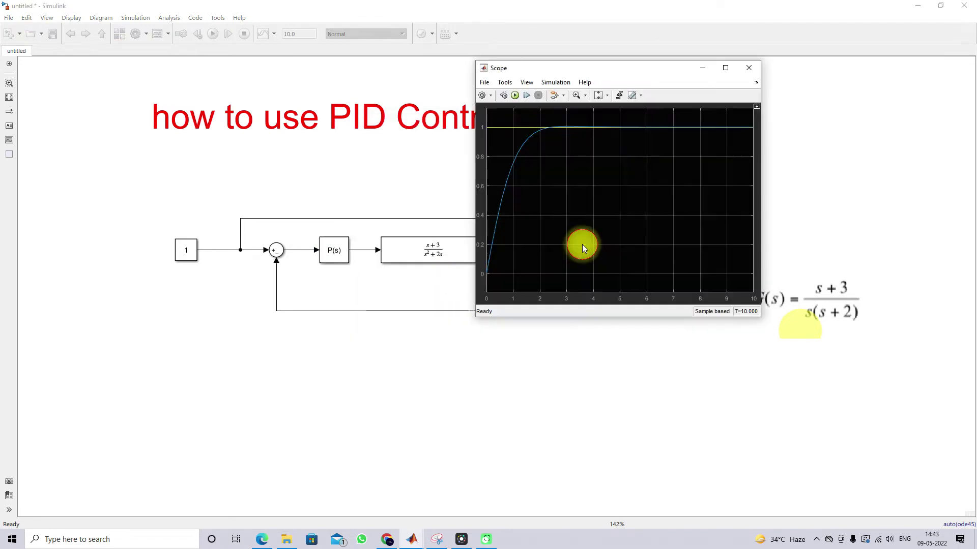
{"action": "left_click", "coordinate": [517, 95]}
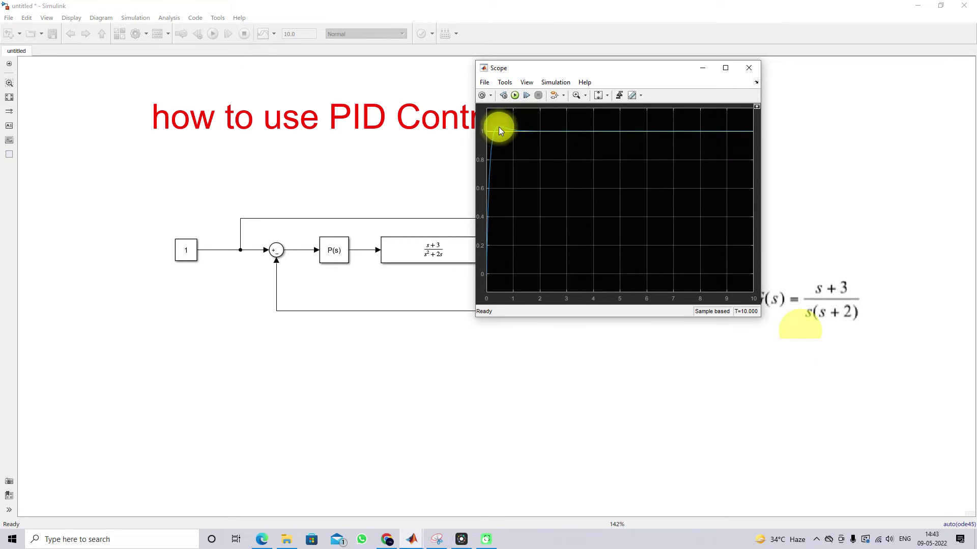
Set the PID Controller block's controller type to I.
{"action": "left_click", "coordinate": [321, 251]}
{"action": "double_click", "coordinate": [336, 246]}
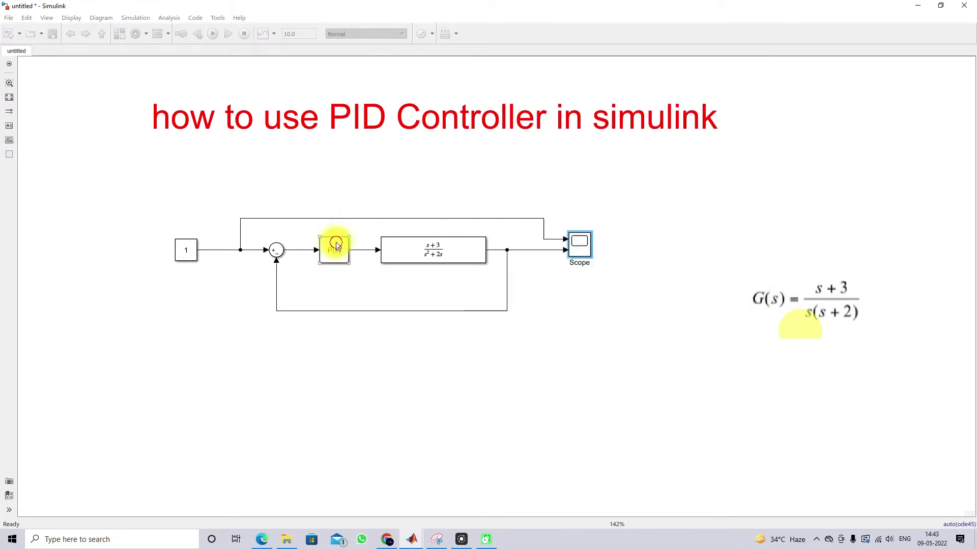
{"action": "left_click", "coordinate": [400, 186]}
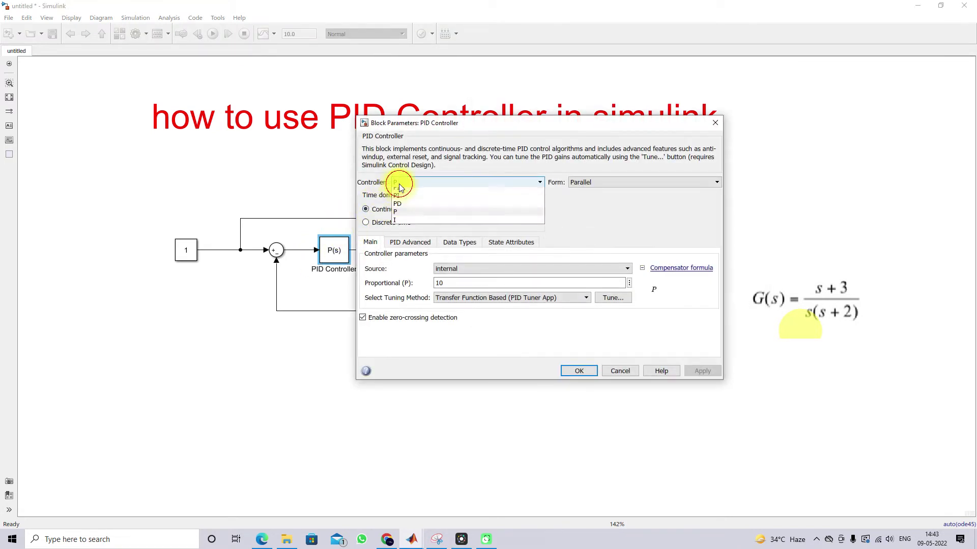
{"action": "left_click", "coordinate": [394, 223]}
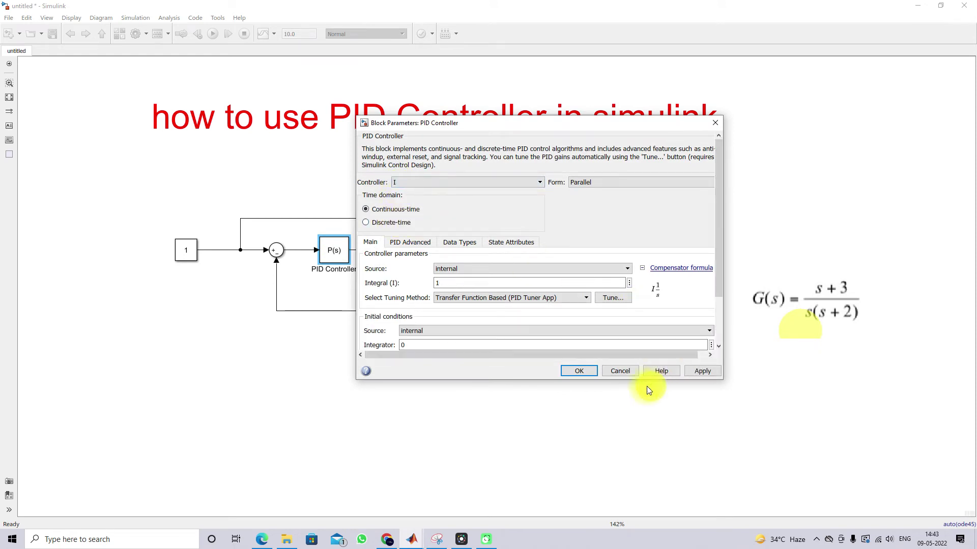
{"action": "left_click", "coordinate": [564, 427]}
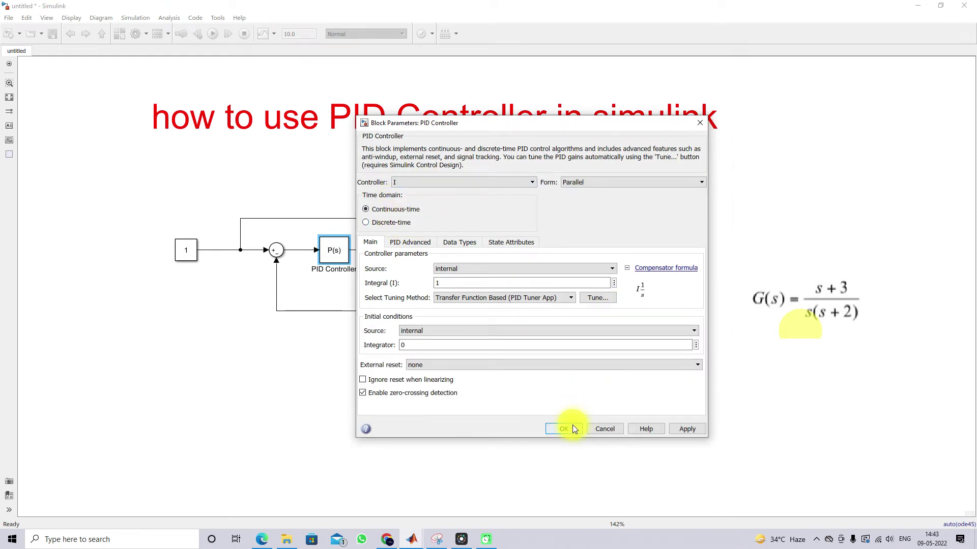
Check the I controller's parameters and run the simulation from the Scope to examine the closed-loop response.
{"action": "double_click", "coordinate": [340, 258]}
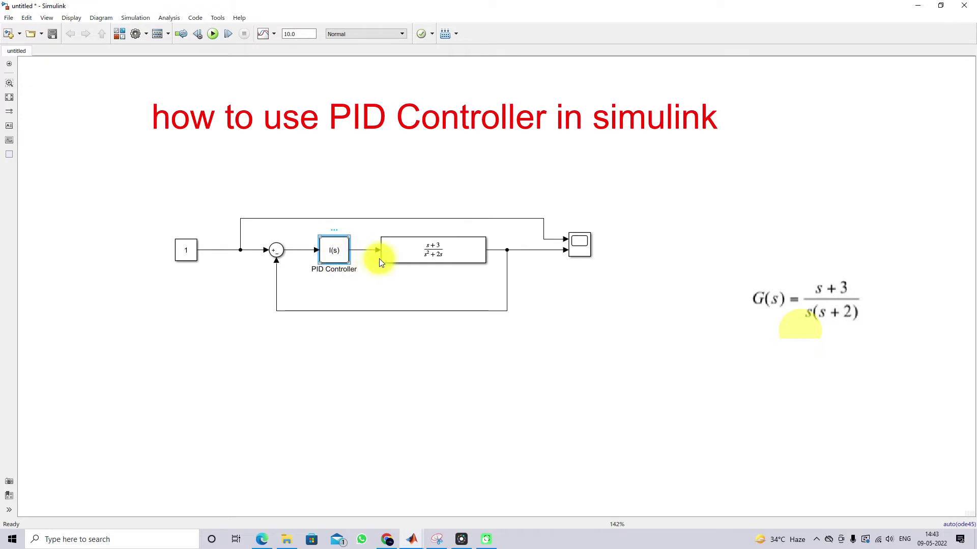
{"action": "left_click", "coordinate": [579, 400]}
{"action": "double_click", "coordinate": [581, 248]}
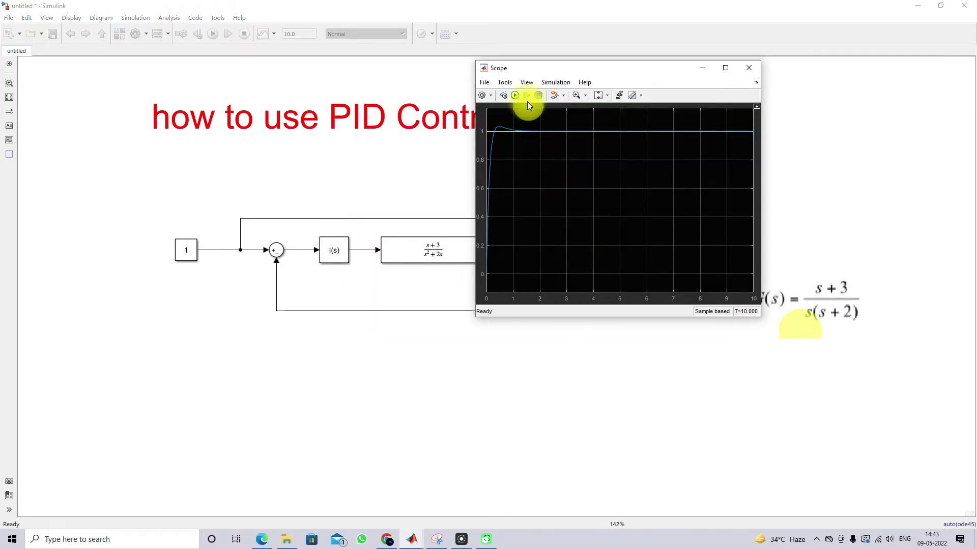
{"action": "left_click", "coordinate": [516, 96]}
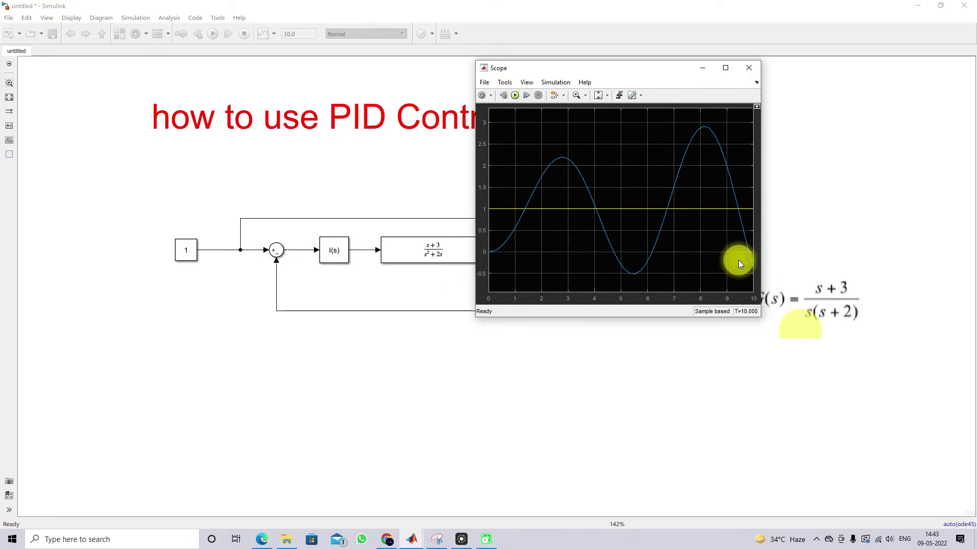
Set the controller's integral gain to 0.1 and rerun the simulation from the Scope.
{"action": "left_click", "coordinate": [341, 250]}
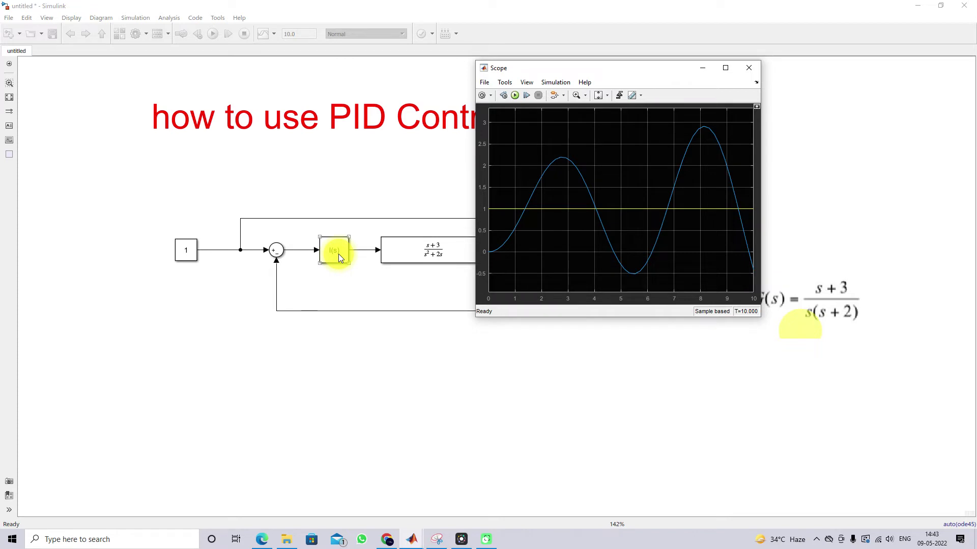
{"action": "double_click", "coordinate": [337, 254]}
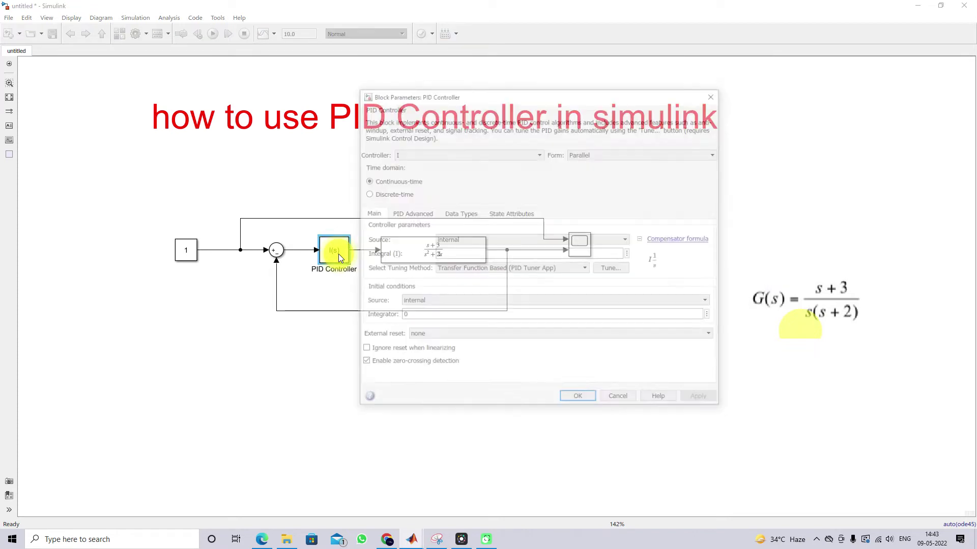
{"action": "double_click", "coordinate": [444, 254]}
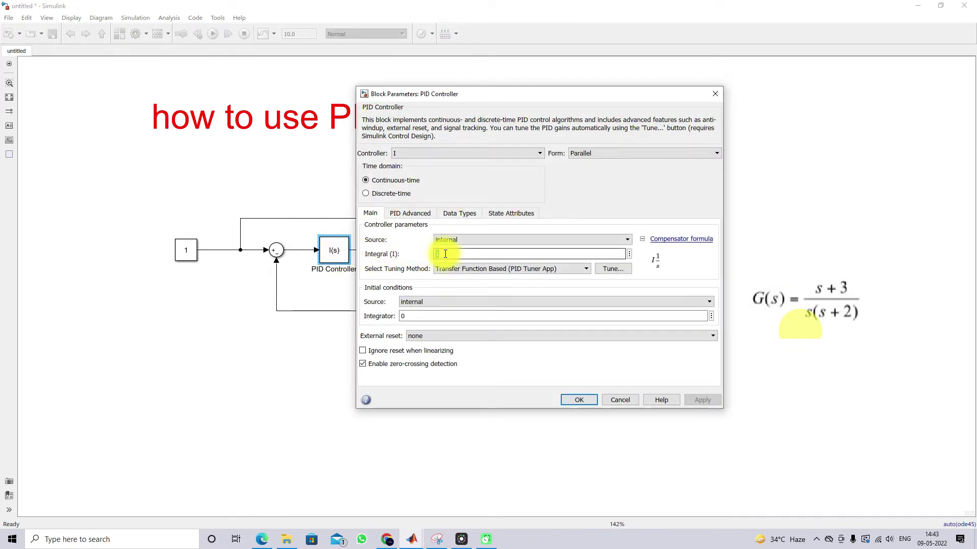
{"action": "type", "text": "0."}
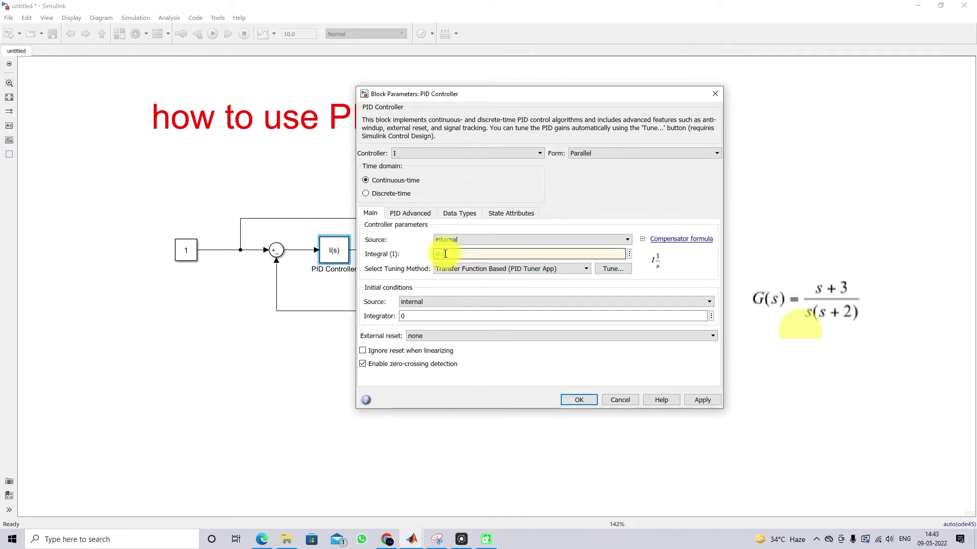
{"action": "key", "text": "Return"}
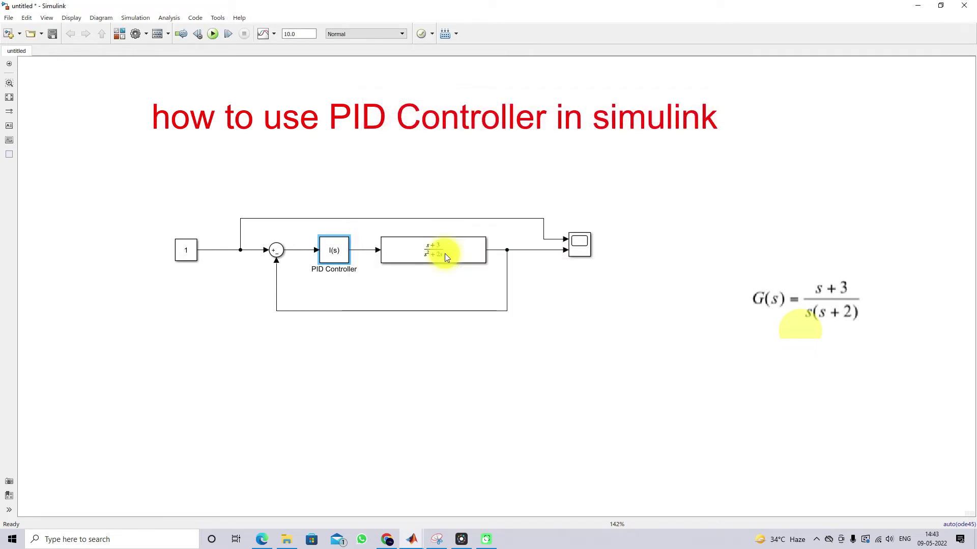
{"action": "left_click", "coordinate": [584, 247]}
{"action": "double_click", "coordinate": [584, 246]}
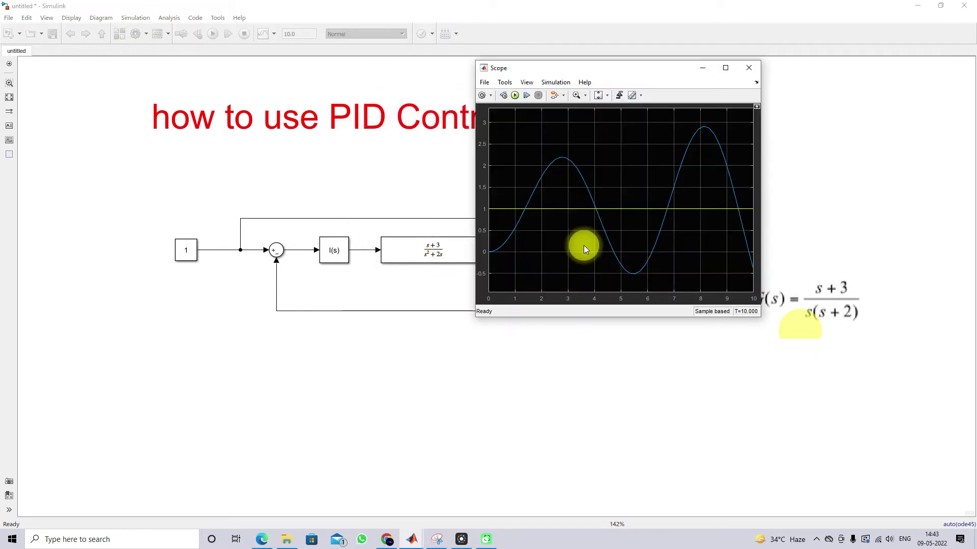
{"action": "left_click", "coordinate": [516, 96]}
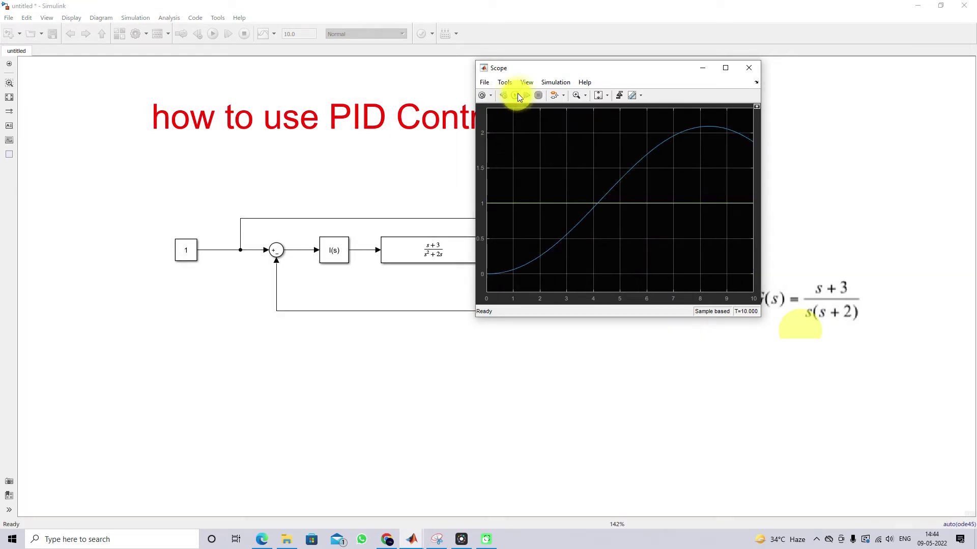
Set the controller's integral gain to 0.01 and rerun the simulation from the Scope.
{"action": "left_click", "coordinate": [334, 249]}
{"action": "double_click", "coordinate": [335, 252]}
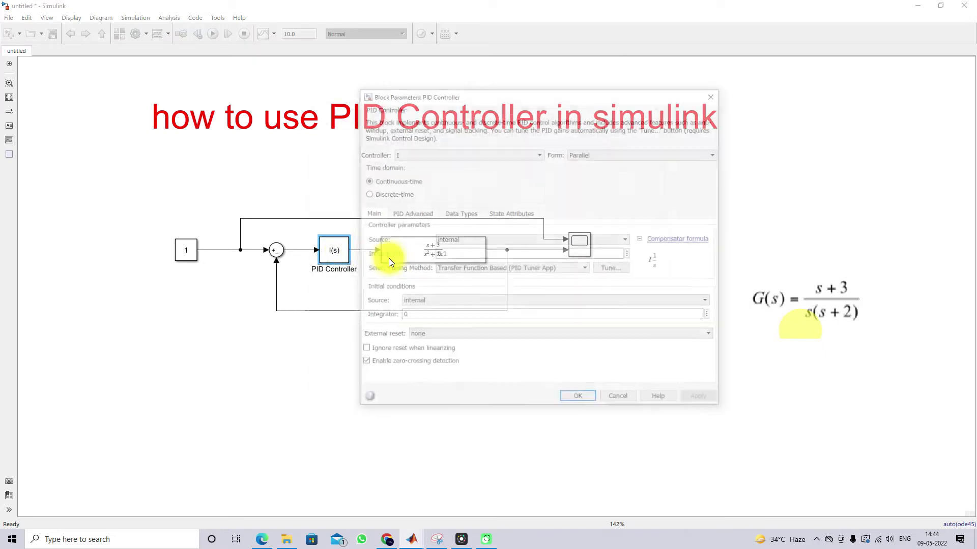
{"action": "double_click", "coordinate": [453, 254]}
{"action": "type", "text": "0"}
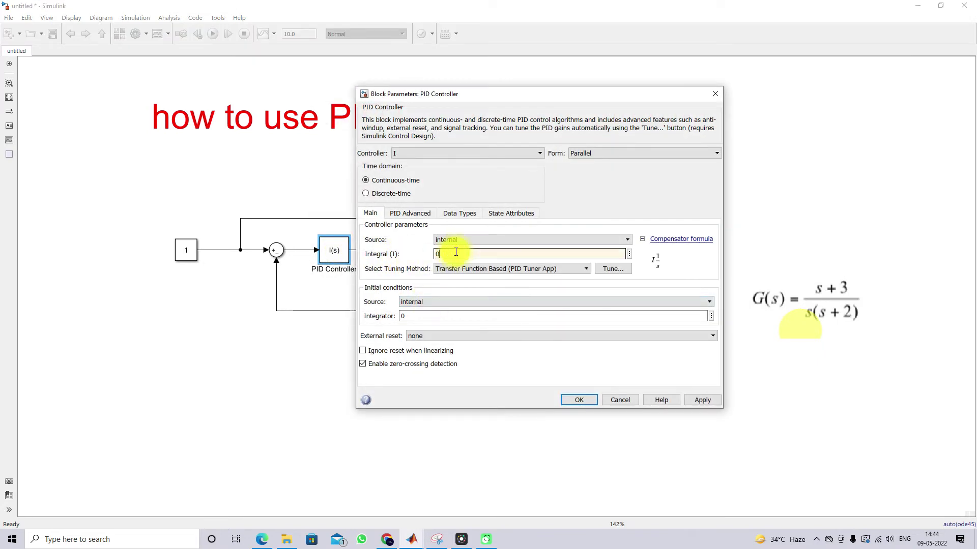
{"action": "type", "text": ".01"}
{"action": "key", "text": "Return"}
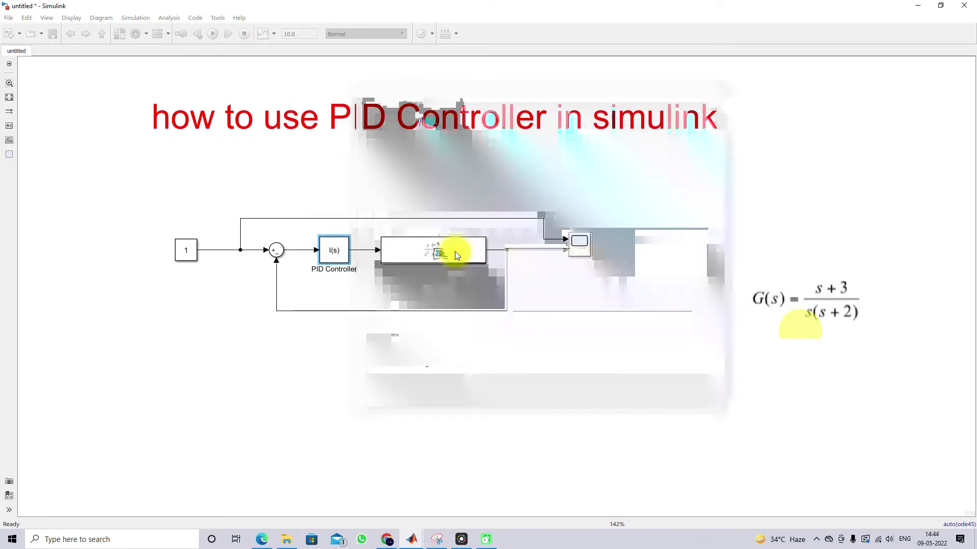
{"action": "left_click", "coordinate": [586, 253]}
{"action": "double_click", "coordinate": [586, 252]}
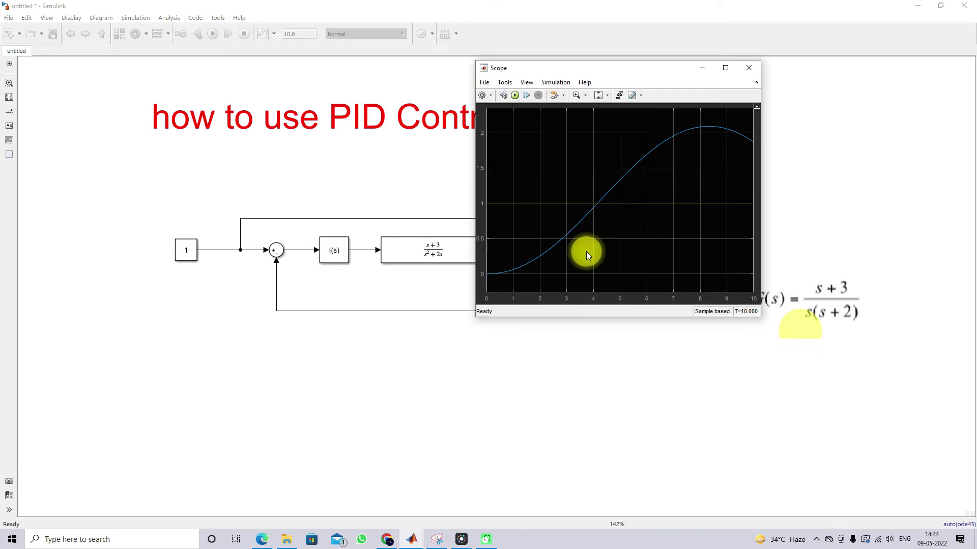
{"action": "left_click", "coordinate": [510, 95]}
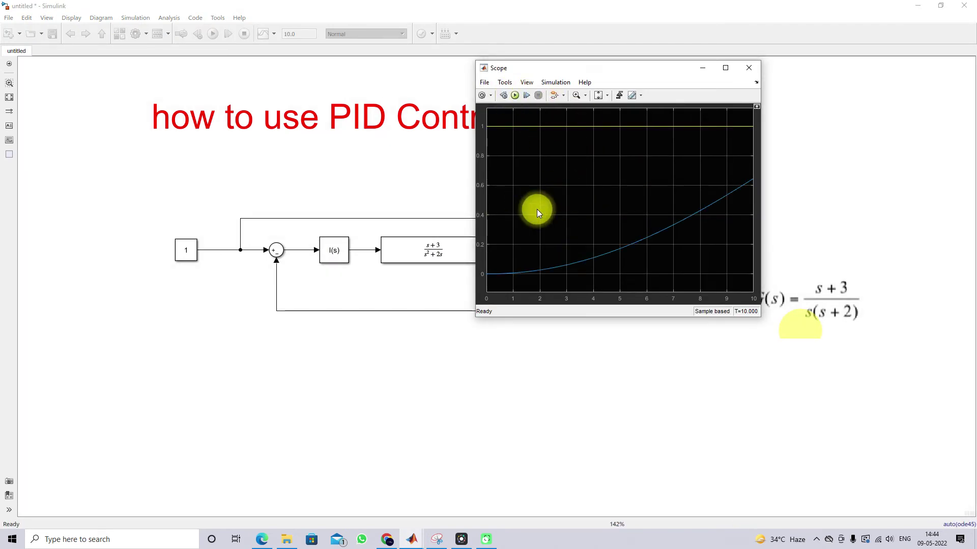
Change the PID Controller block's controller type to PI and rerun the simulation from the Scope.
{"action": "left_click", "coordinate": [332, 257]}
{"action": "double_click", "coordinate": [336, 257]}
{"action": "left_click", "coordinate": [437, 255]}
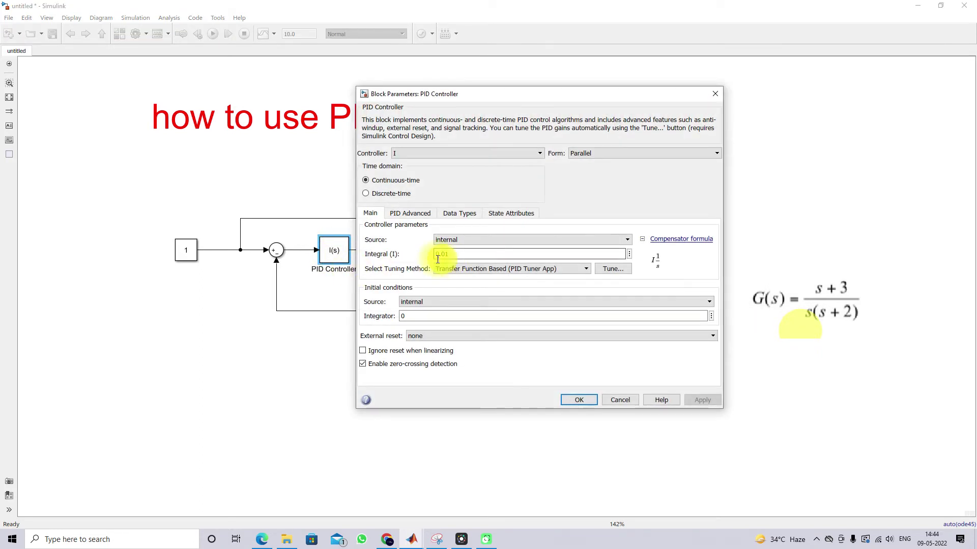
{"action": "left_click", "coordinate": [416, 151]}
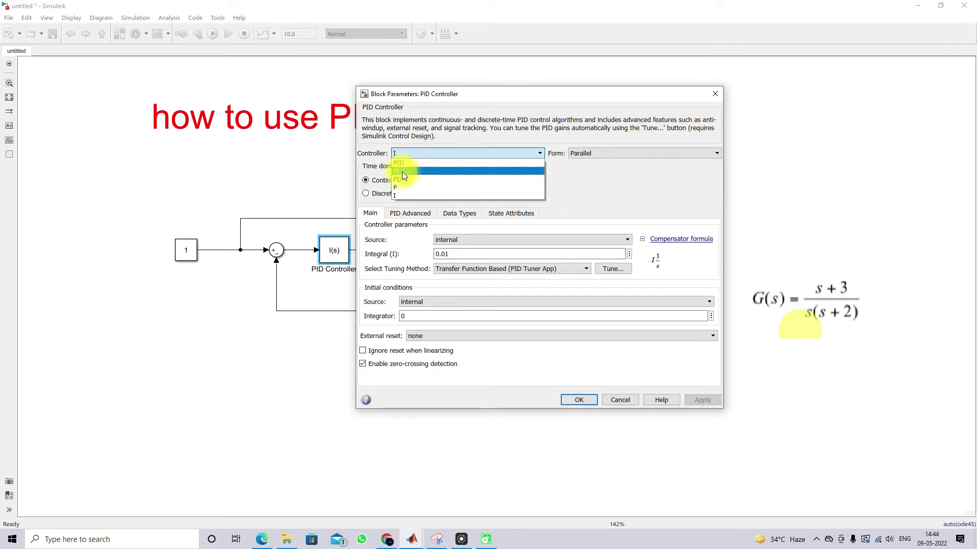
{"action": "left_click", "coordinate": [403, 171]}
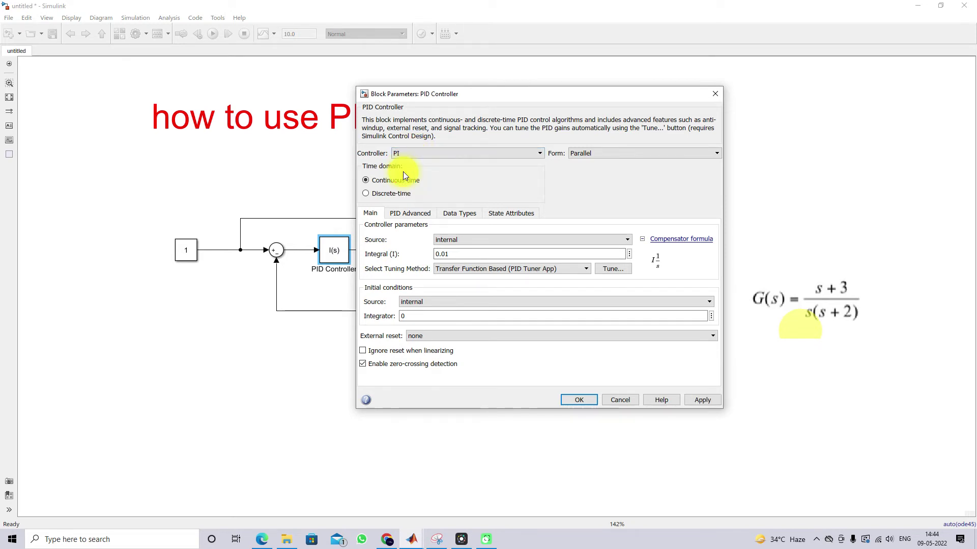
{"action": "double_click", "coordinate": [442, 268]}
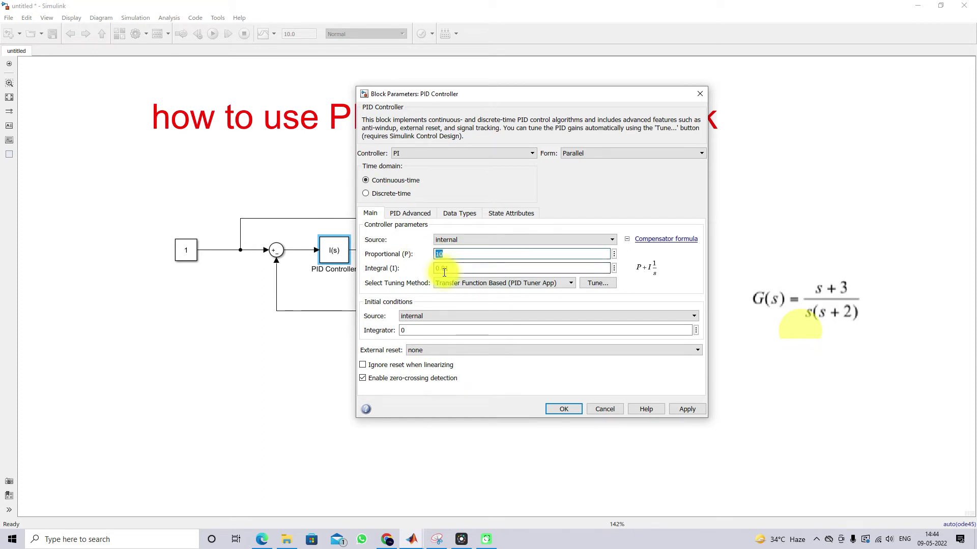
{"action": "left_click", "coordinate": [551, 410]}
{"action": "double_click", "coordinate": [579, 245]}
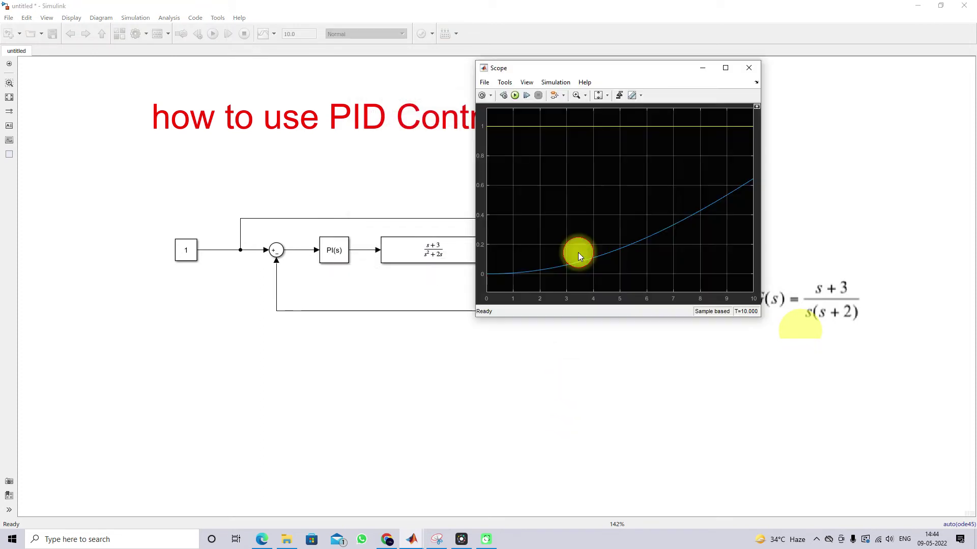
{"action": "left_click", "coordinate": [516, 95]}
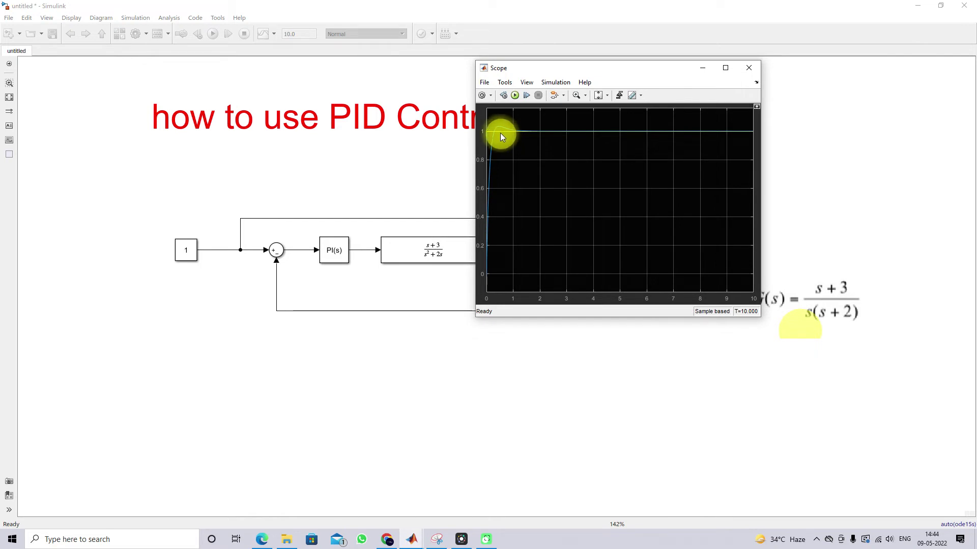
Set the PI controller's integral gain to 1 and rerun the simulation from the Scope.
{"action": "left_click", "coordinate": [334, 251]}
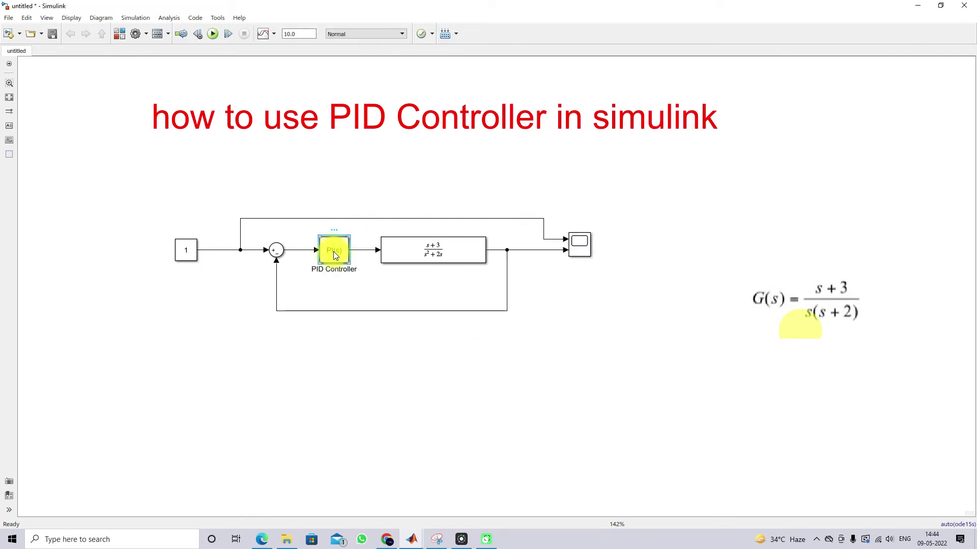
{"action": "double_click", "coordinate": [334, 252]}
{"action": "double_click", "coordinate": [461, 263]}
{"action": "type", "text": "1"}
{"action": "key", "text": "Return"}
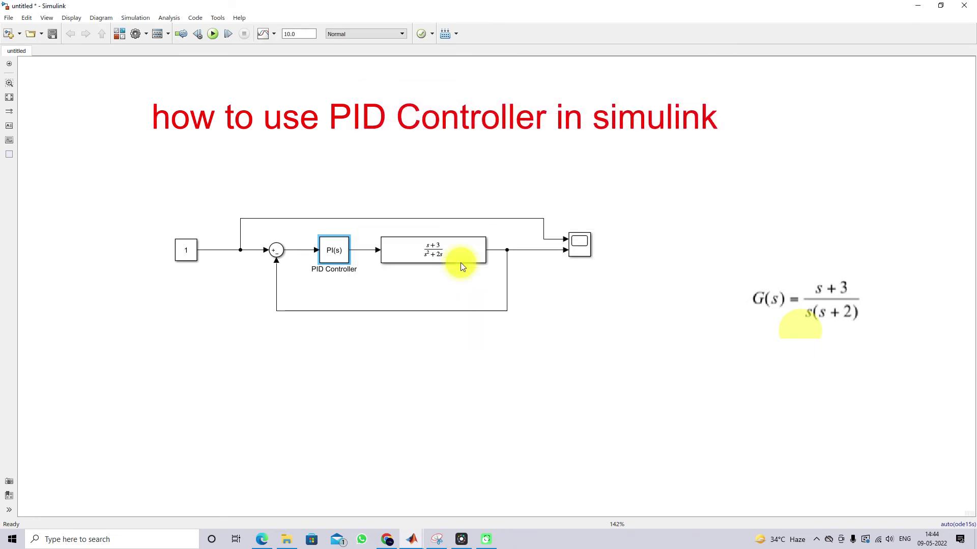
{"action": "double_click", "coordinate": [582, 246]}
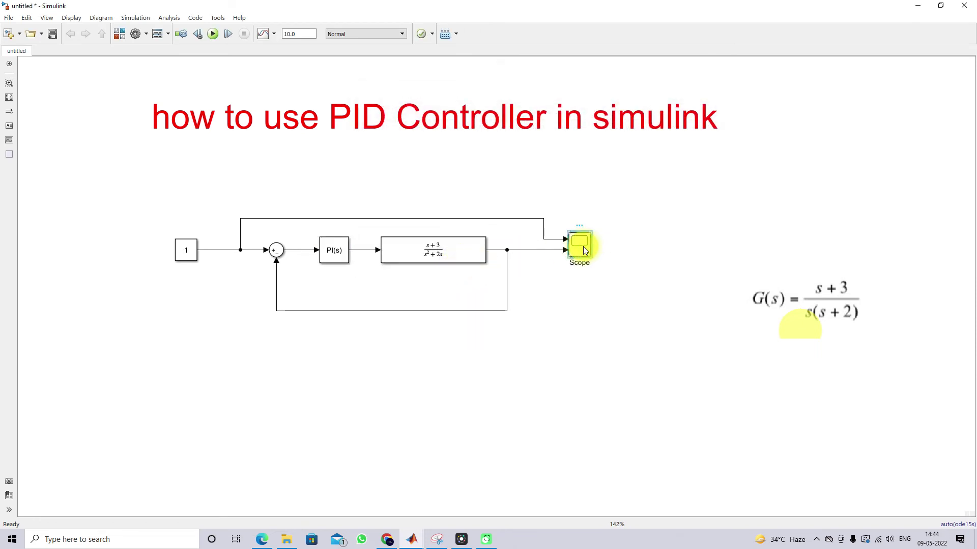
{"action": "left_click", "coordinate": [517, 98]}
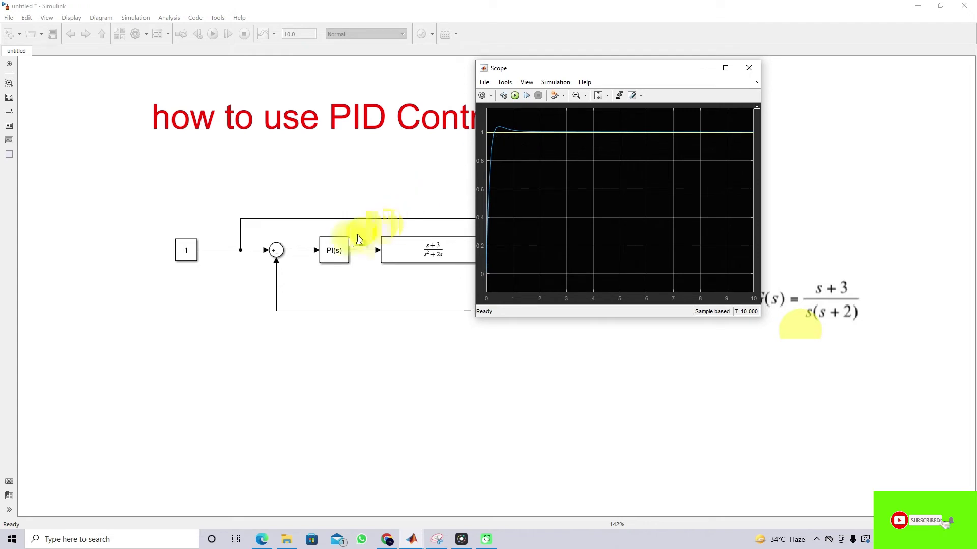
Set the PI controller's proportional gain to 1 and rerun the simulation from the Scope.
{"action": "left_click", "coordinate": [336, 255]}
{"action": "double_click", "coordinate": [336, 255]}
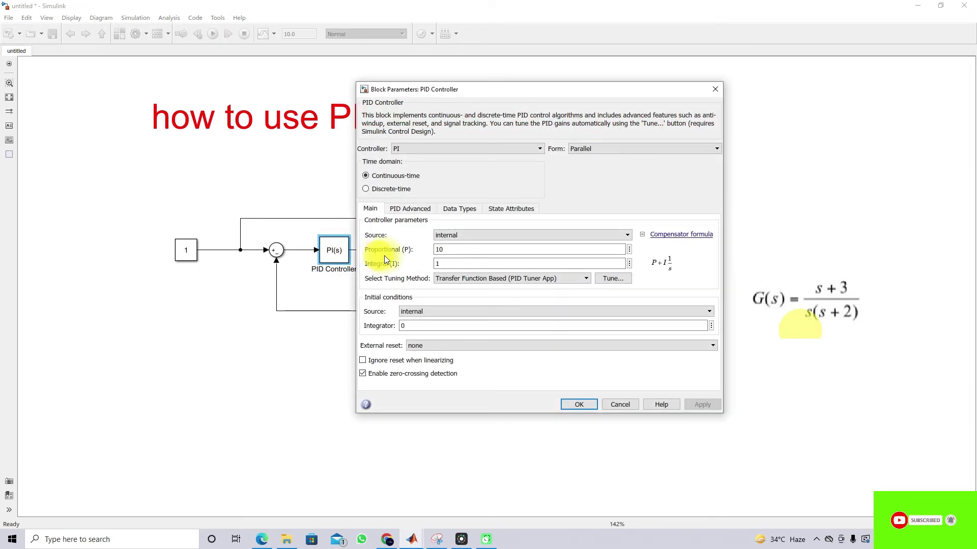
{"action": "double_click", "coordinate": [450, 251]}
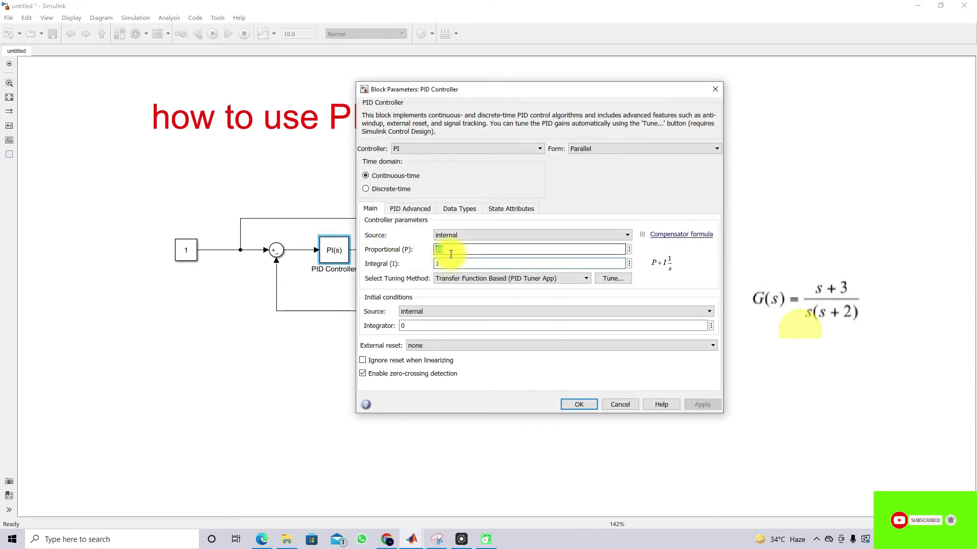
{"action": "type", "text": "1"}
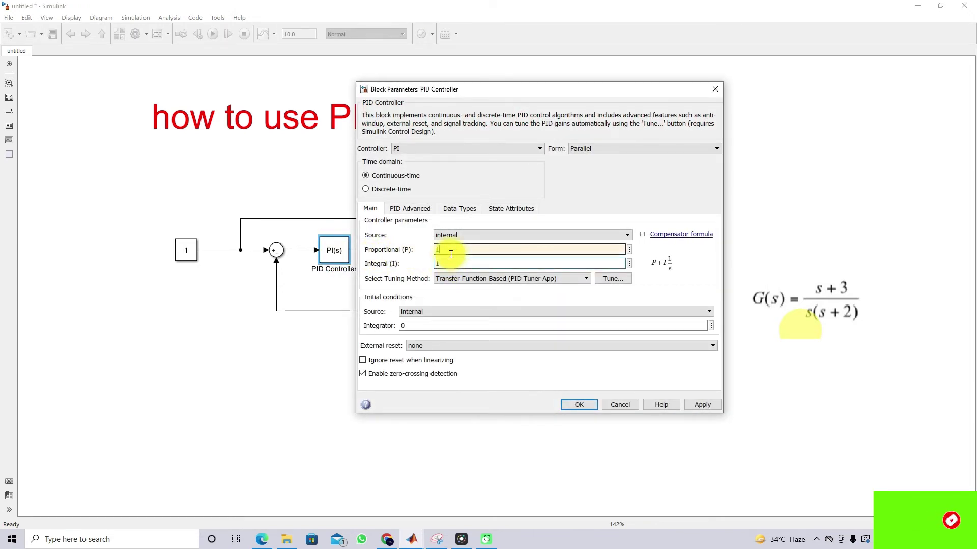
{"action": "left_click", "coordinate": [578, 403]}
{"action": "double_click", "coordinate": [583, 242]}
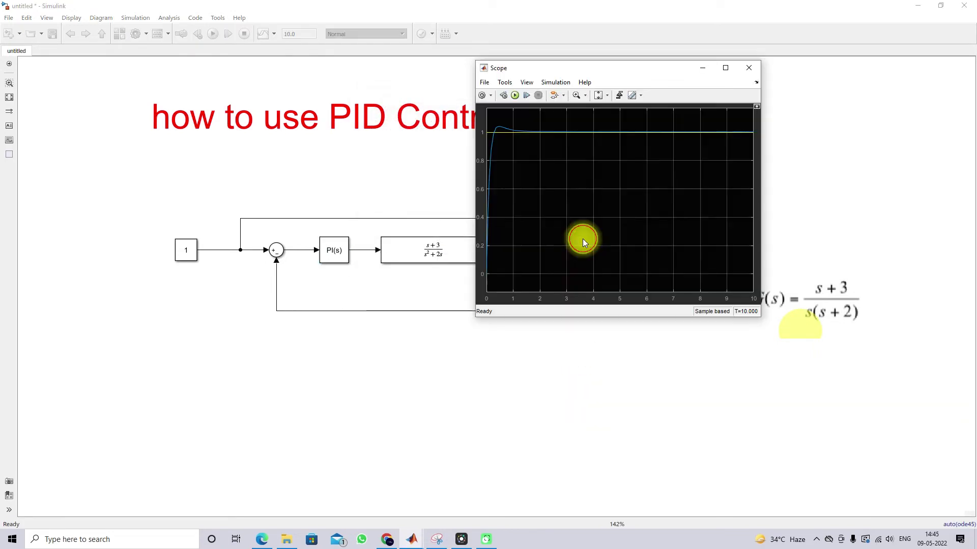
{"action": "left_click", "coordinate": [515, 95]}
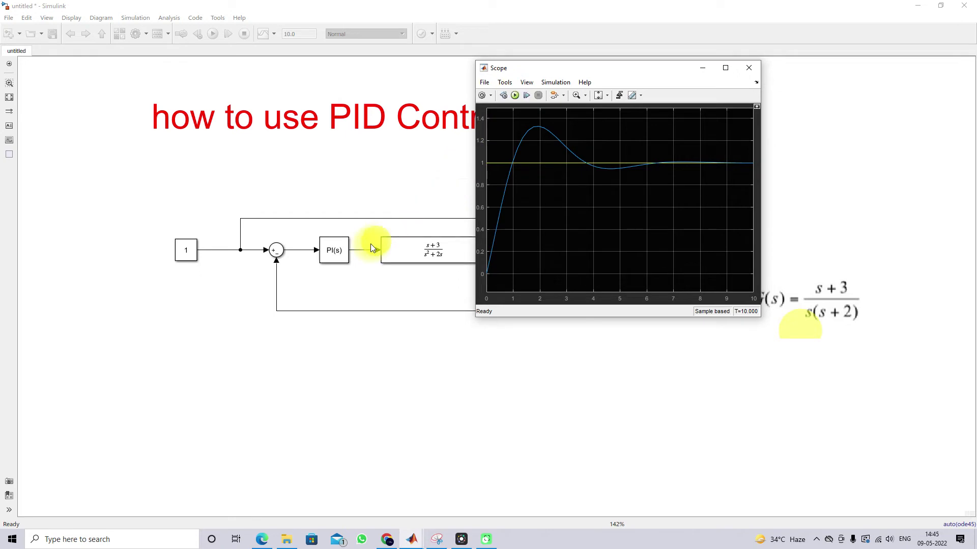
{"action": "left_click", "coordinate": [330, 264]}
{"action": "double_click", "coordinate": [331, 264]}
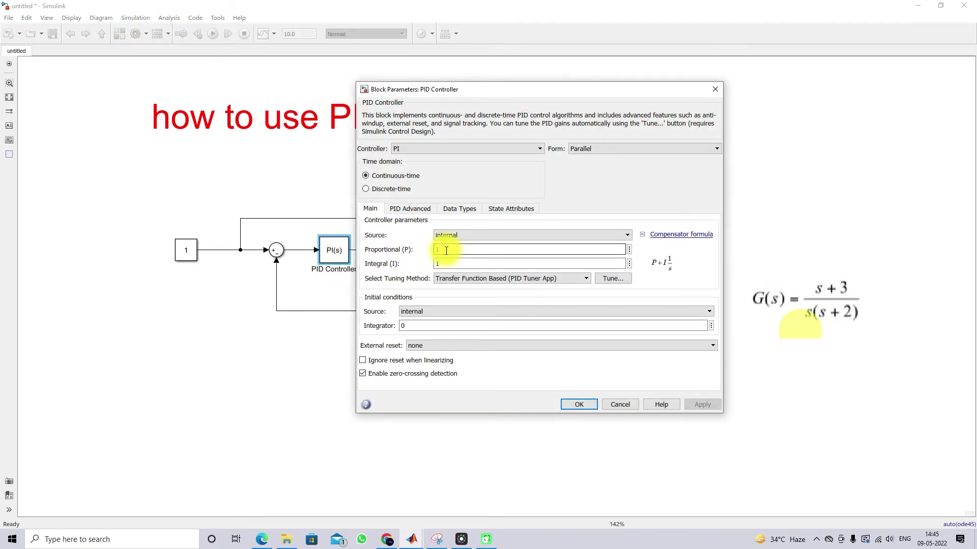
{"action": "left_click", "coordinate": [446, 264]}
{"action": "left_click", "coordinate": [569, 403]}
{"action": "left_click", "coordinate": [349, 285]}
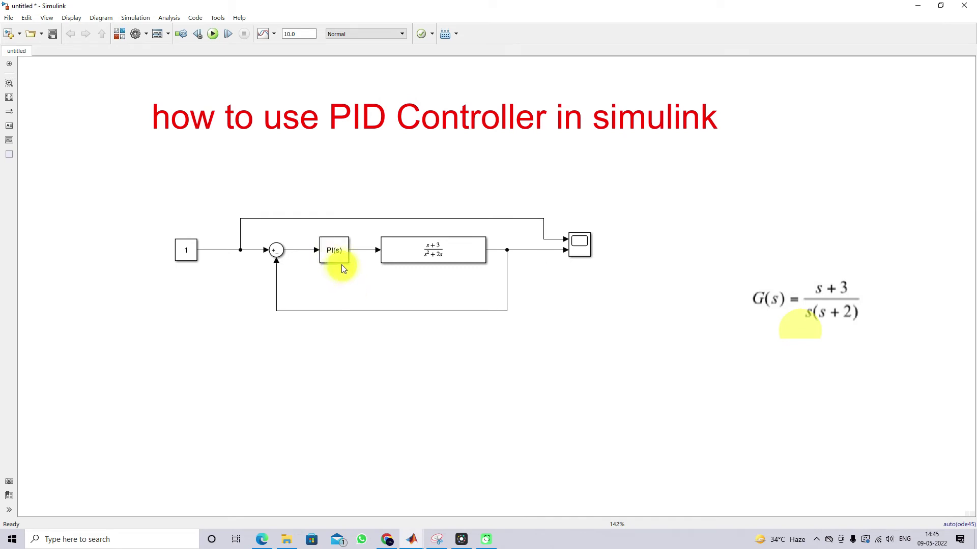
Open the PID Tuner from the PID Controller block's parameters.
{"action": "double_click", "coordinate": [333, 257]}
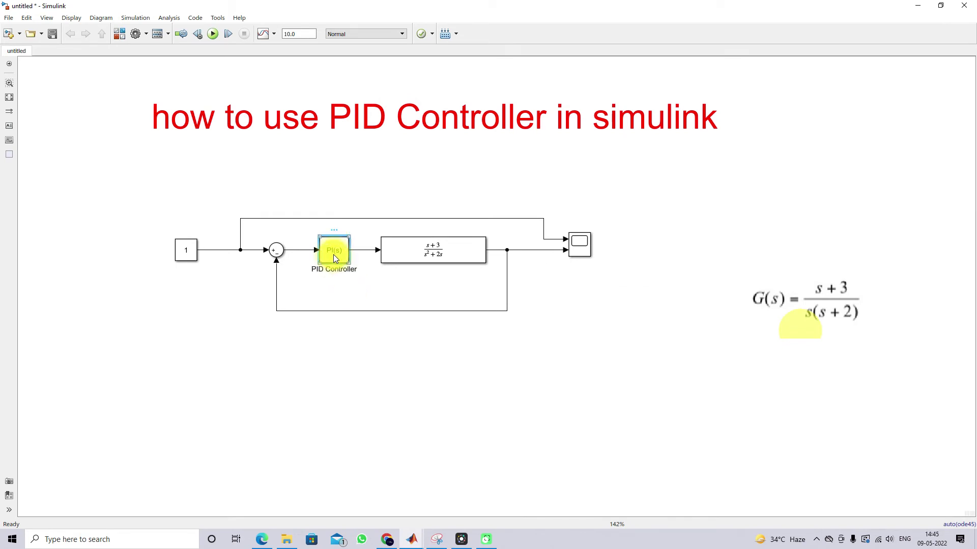
{"action": "left_click_drag", "start_coordinate": [458, 90], "coordinate": [426, 51]}
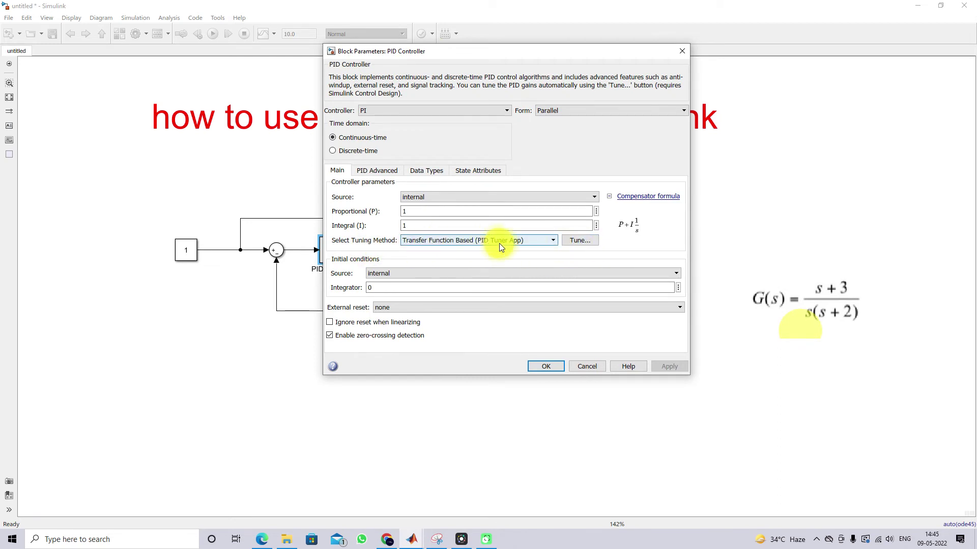
{"action": "left_click", "coordinate": [575, 245]}
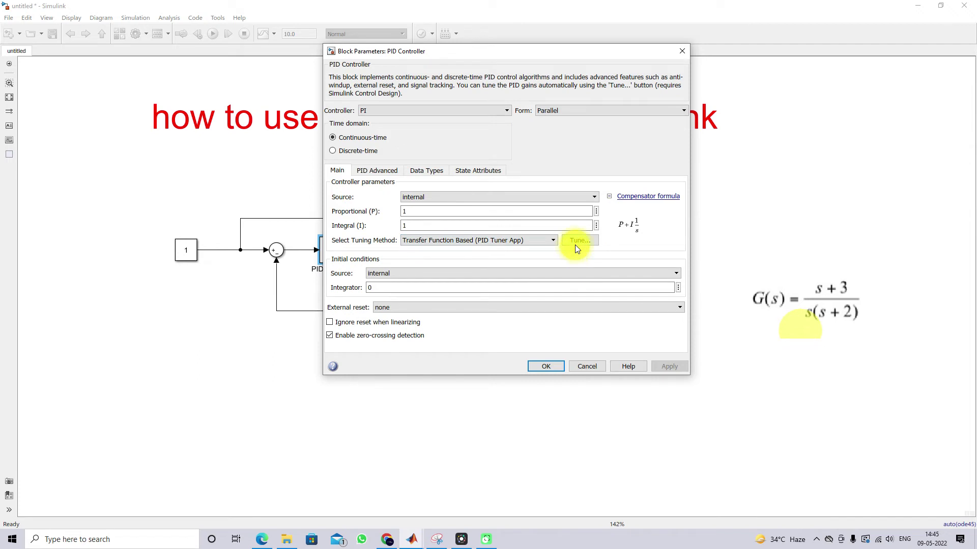
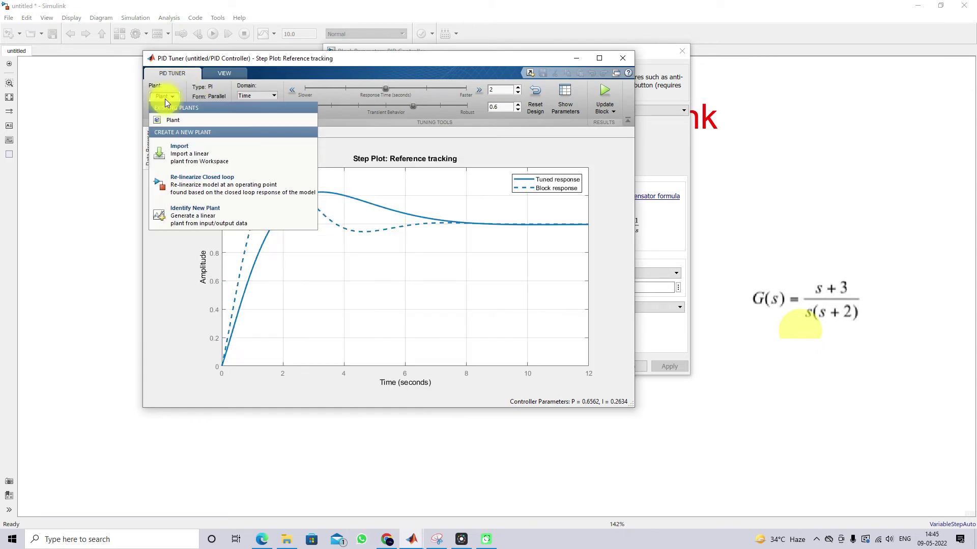
Open the new plant identification view, return to the tuning controls, and arrange the PID Tuner and block parameters windows side by side.
{"action": "left_click", "coordinate": [184, 212]}
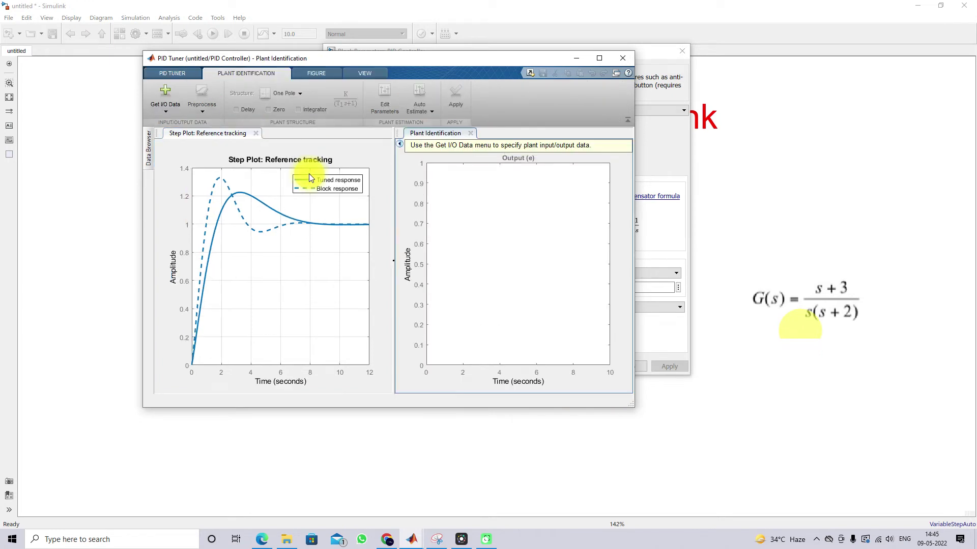
{"action": "left_click", "coordinate": [173, 73]}
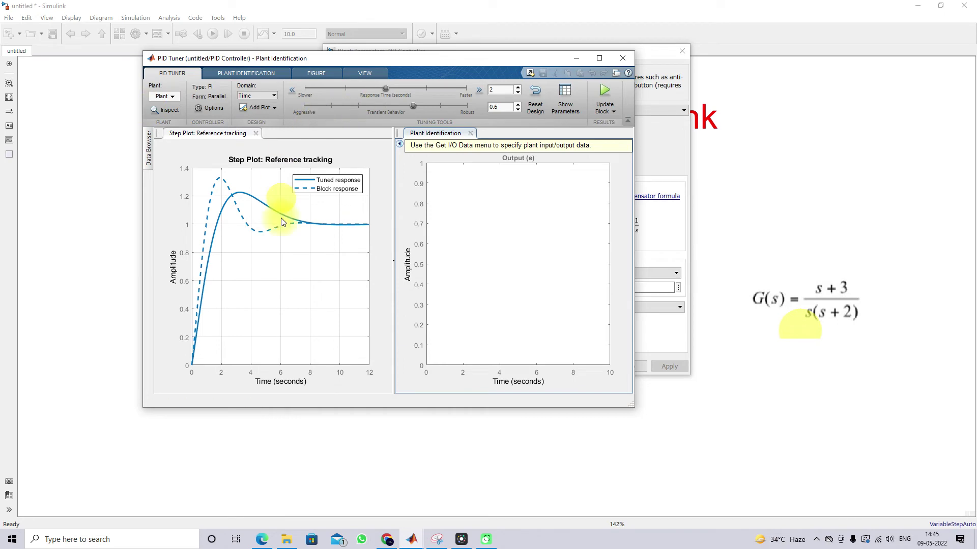
{"action": "left_click_drag", "start_coordinate": [391, 58], "coordinate": [263, 43]}
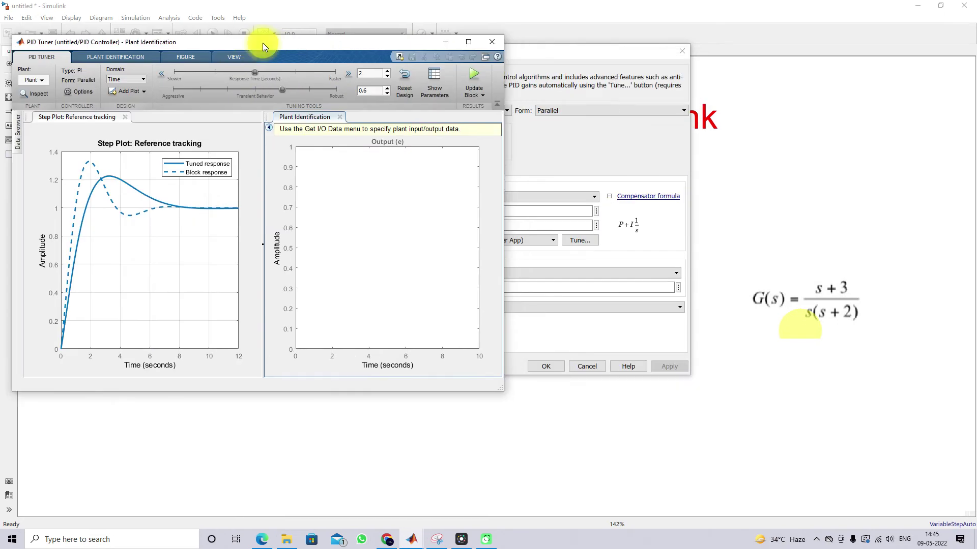
{"action": "left_click_drag", "start_coordinate": [532, 55], "coordinate": [611, 47]}
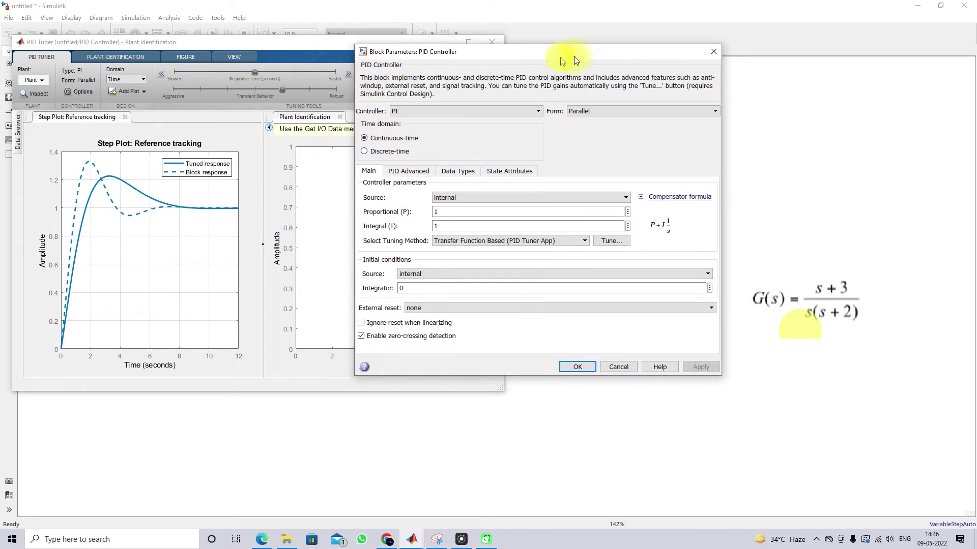
{"action": "left_click_drag", "start_coordinate": [290, 43], "coordinate": [349, 44]}
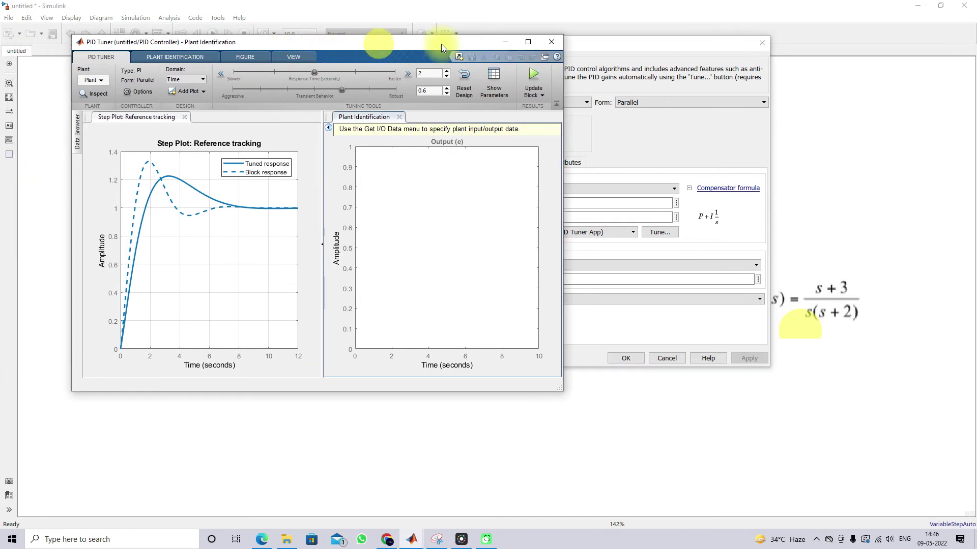
{"action": "left_click", "coordinate": [606, 53]}
{"action": "left_click_drag", "start_coordinate": [564, 45], "coordinate": [612, 75]}
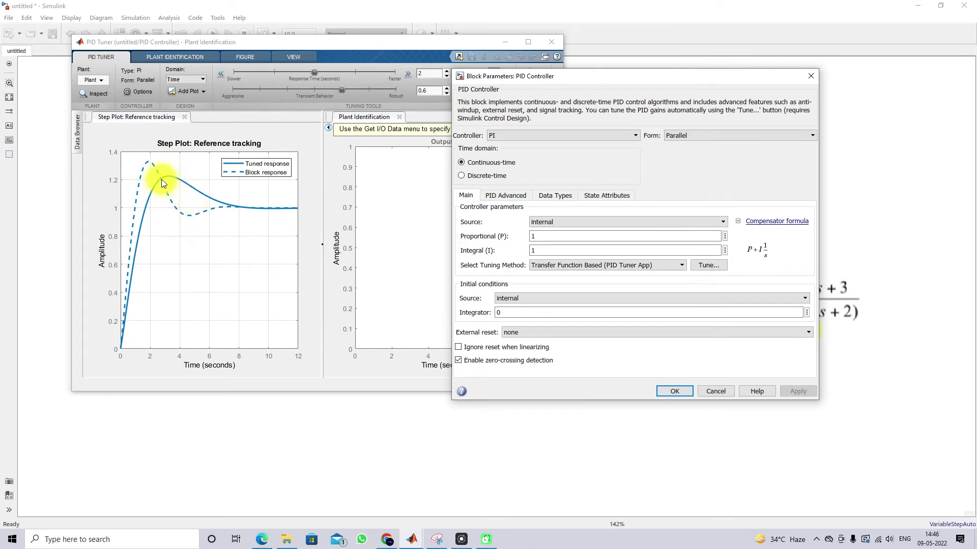
{"action": "left_click_drag", "start_coordinate": [477, 77], "coordinate": [504, 74]}
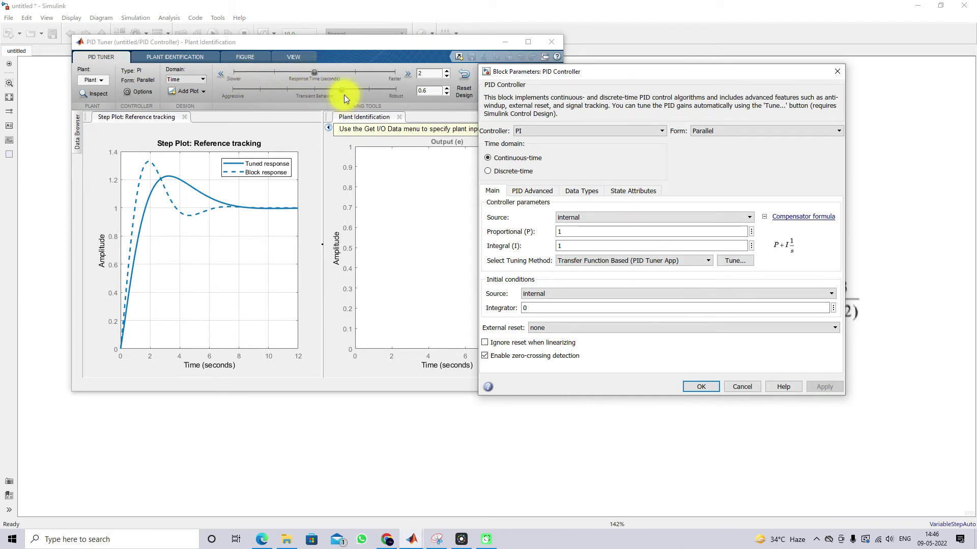
Tune the PI controller to a response time of 0.2405 seconds and transient behavior of 0.9, and update the block with these gains.
{"action": "left_click_drag", "start_coordinate": [341, 90], "coordinate": [389, 90]}
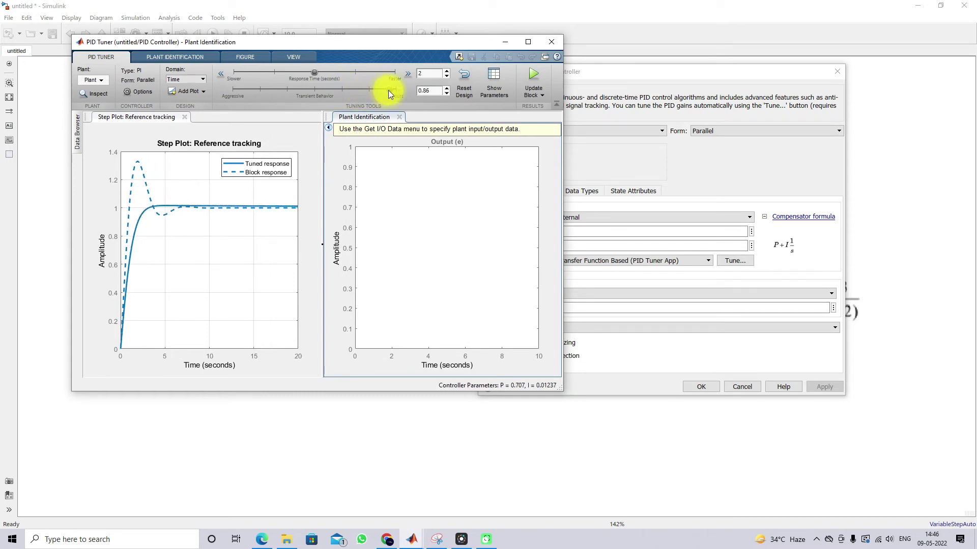
{"action": "left_click_drag", "start_coordinate": [316, 72], "coordinate": [368, 74]}
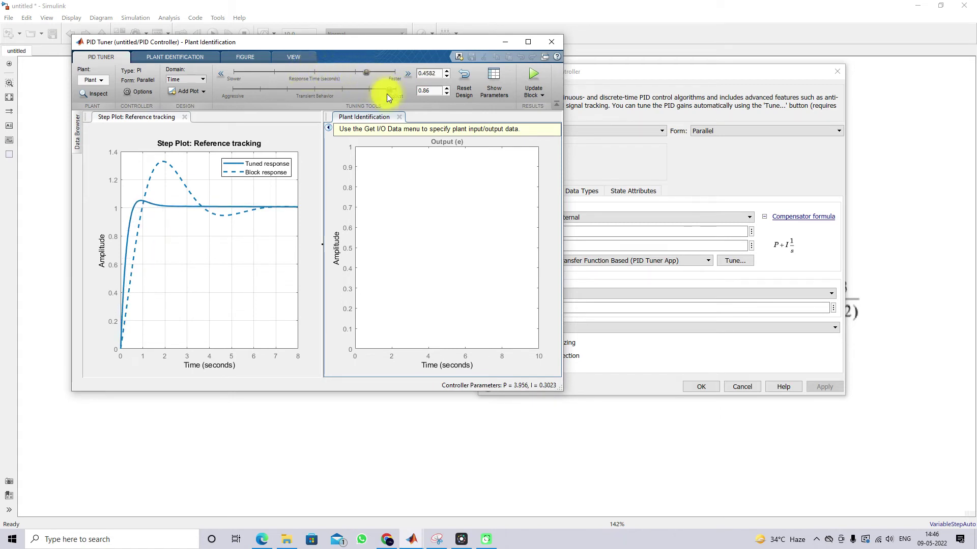
{"action": "left_click_drag", "start_coordinate": [367, 74], "coordinate": [388, 74]}
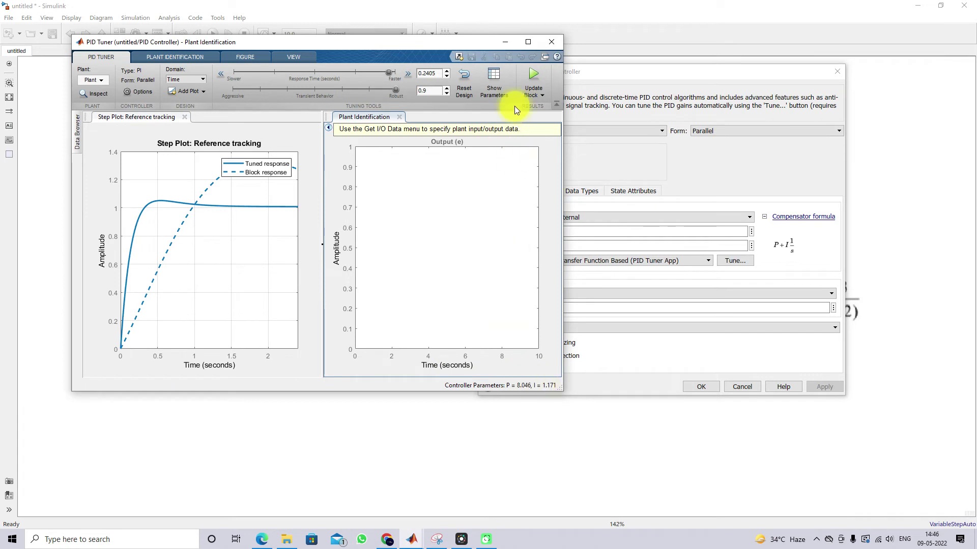
{"action": "left_click", "coordinate": [537, 75]}
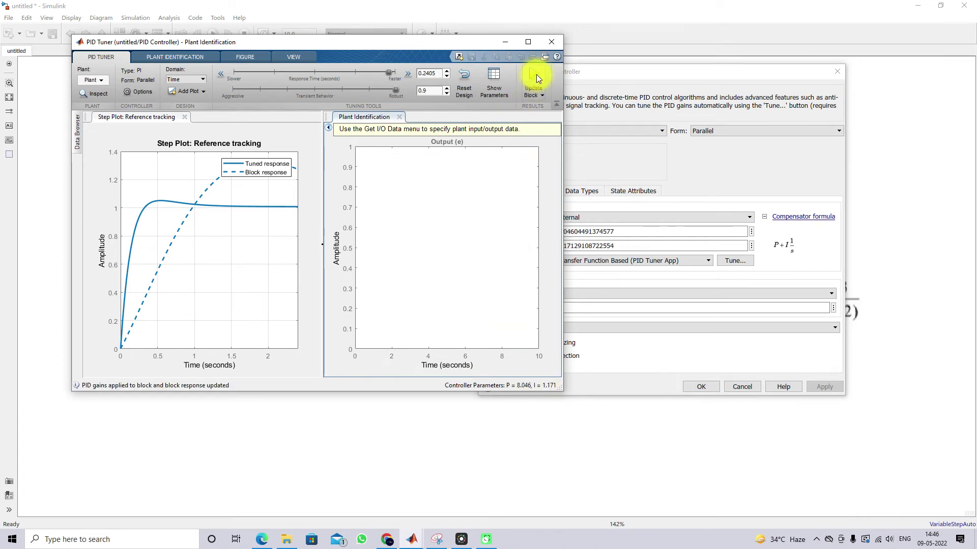
Bring up the Scope, rerun the simulation with the tuned gains, and move the Scope clear of the tuner's controls.
{"action": "left_click", "coordinate": [413, 541]}
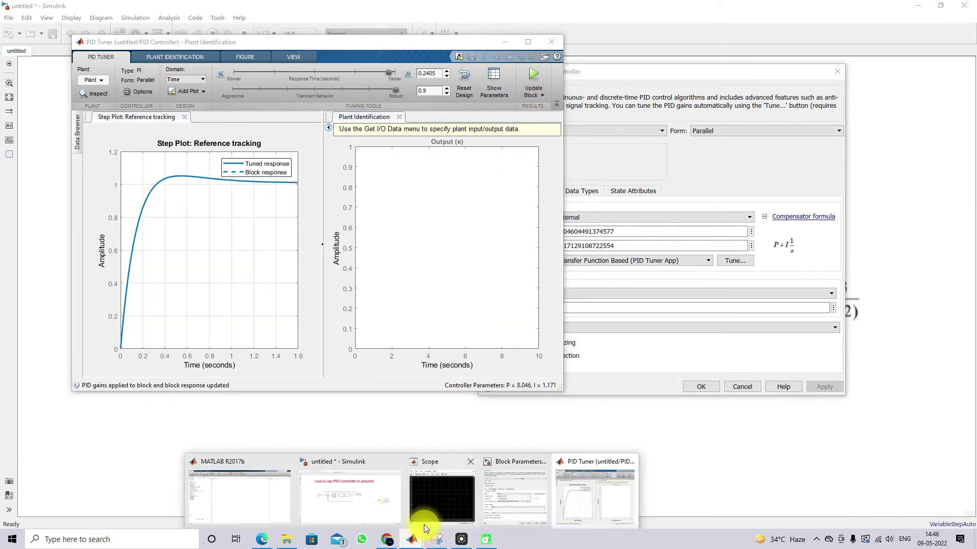
{"action": "left_click", "coordinate": [425, 520]}
{"action": "left_click", "coordinate": [517, 97]}
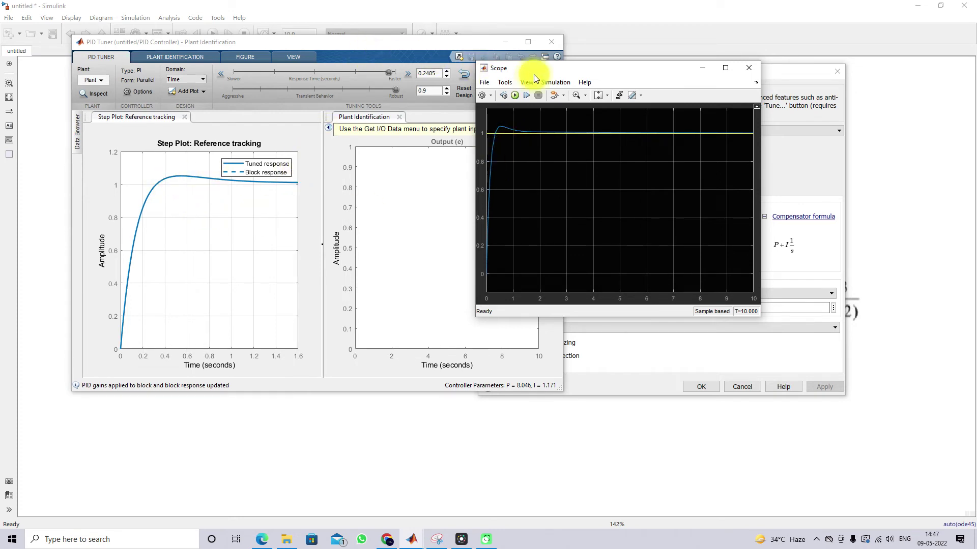
{"action": "left_click_drag", "start_coordinate": [541, 71], "coordinate": [603, 60]}
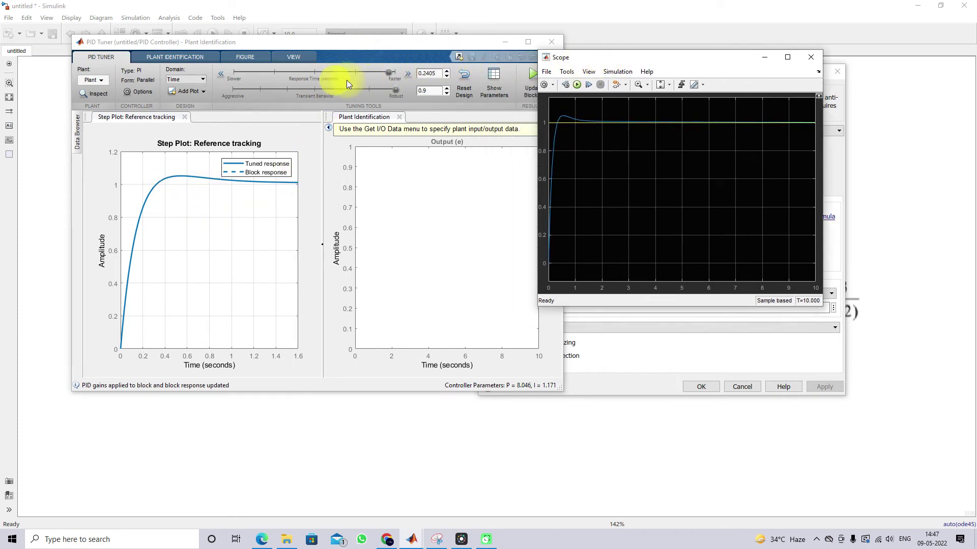
Set the tuner's response time to 3.811 seconds, update the block, and rerun the simulation from the Scope.
{"action": "left_click_drag", "start_coordinate": [390, 73], "coordinate": [292, 74]}
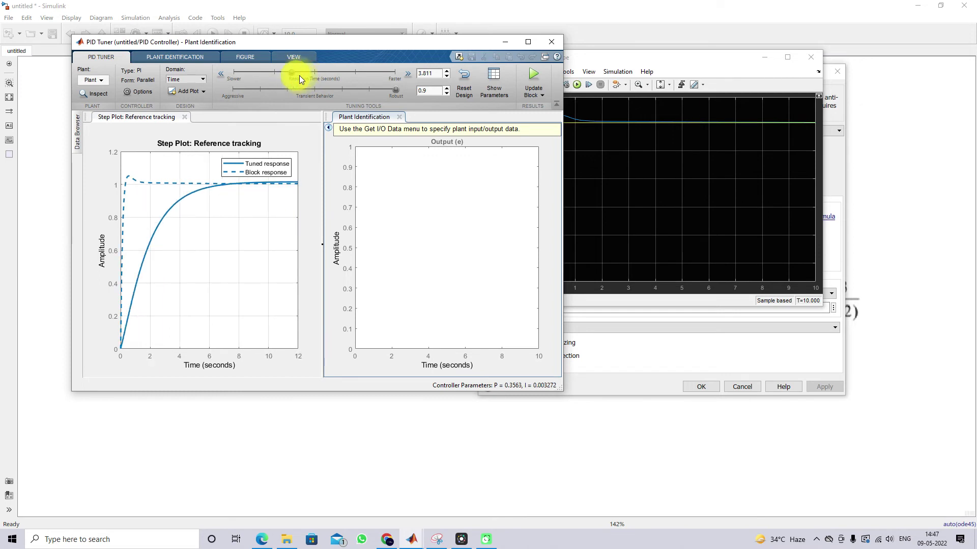
{"action": "left_click", "coordinate": [529, 77]}
{"action": "left_click", "coordinate": [565, 60]}
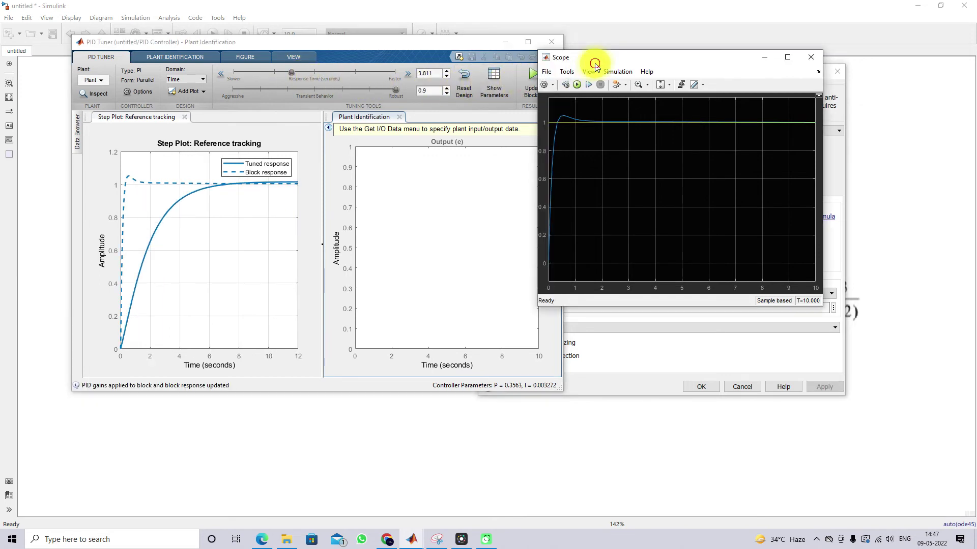
{"action": "left_click", "coordinate": [576, 86]}
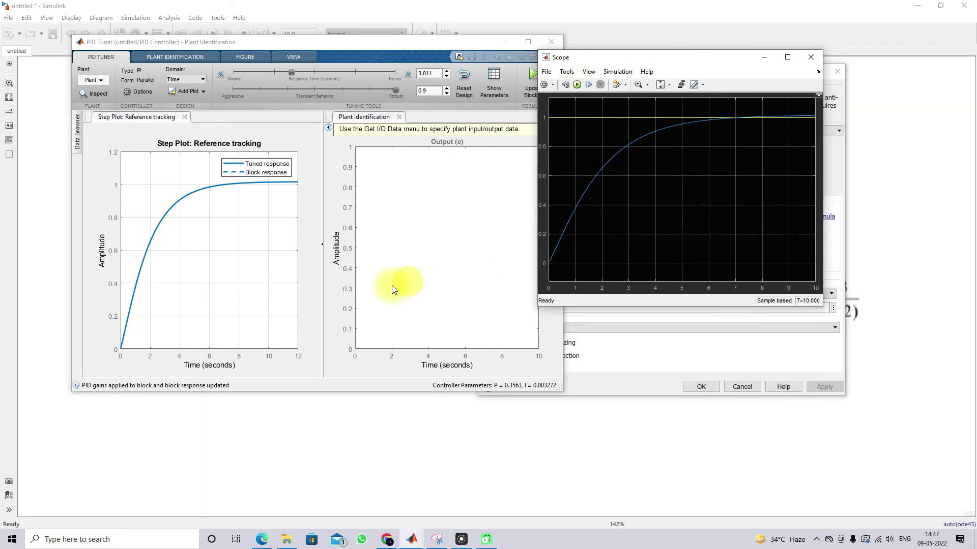
Try a more aggressive transient behavior and a slower response time in the PID Tuner.
{"action": "left_click_drag", "start_coordinate": [394, 91], "coordinate": [356, 90]}
{"action": "mouse_move", "coordinate": [291, 73]}
{"action": "left_mouse_down"}
{"action": "mouse_move", "coordinate": [270, 72]}
{"action": "mouse_move", "coordinate": [282, 72]}
{"action": "left_mouse_up"}
{"action": "left_click_drag", "start_coordinate": [354, 91], "coordinate": [345, 90]}
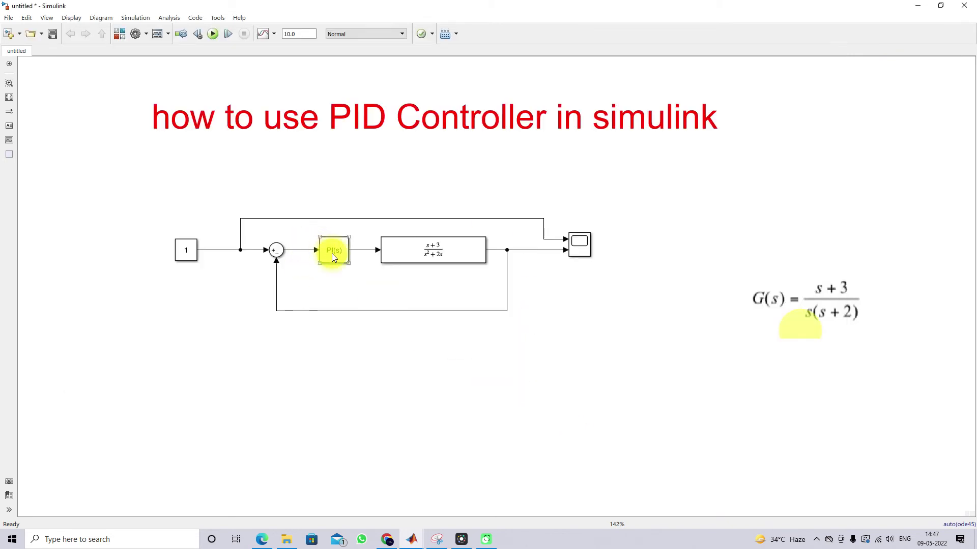
Change the PID Controller block's controller type to PID.
{"action": "double_click", "coordinate": [332, 254]}
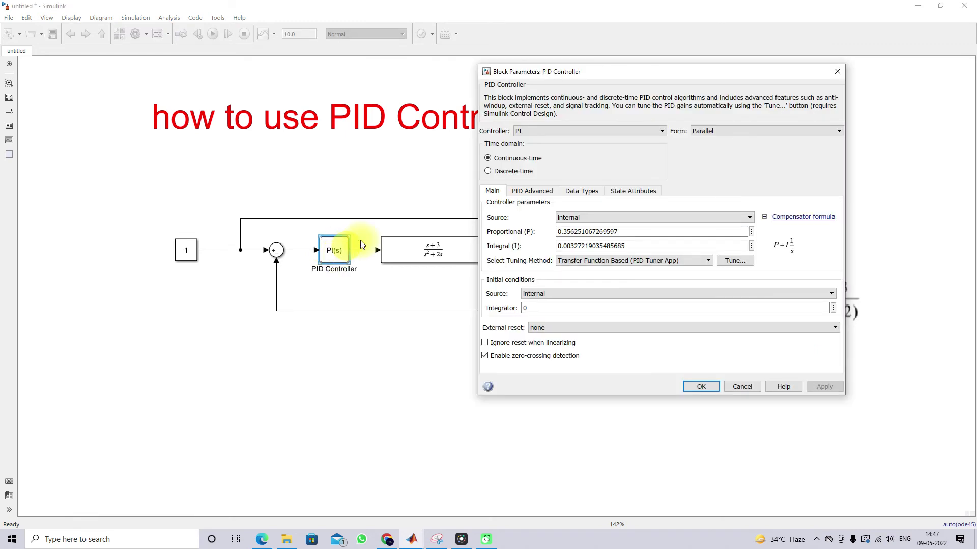
{"action": "left_click", "coordinate": [528, 133]}
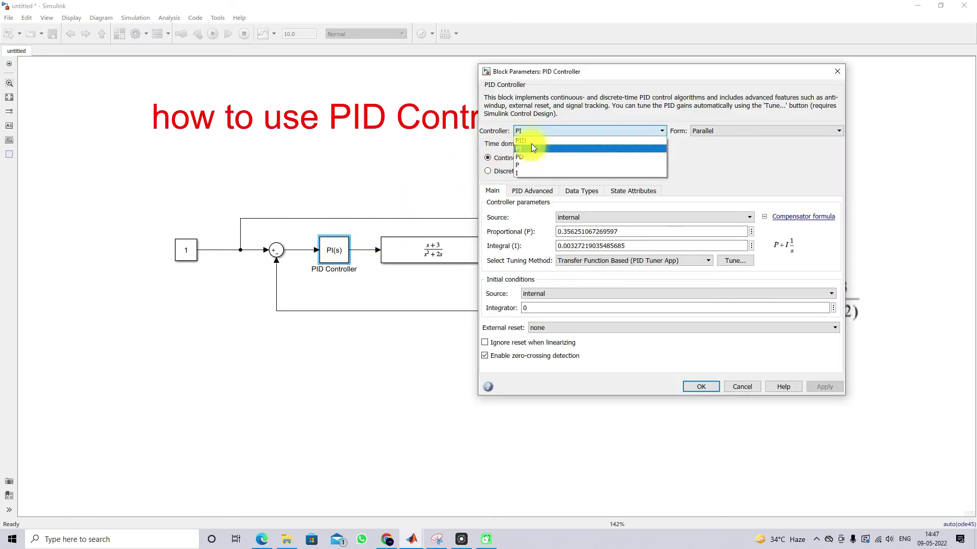
{"action": "left_click", "coordinate": [531, 143]}
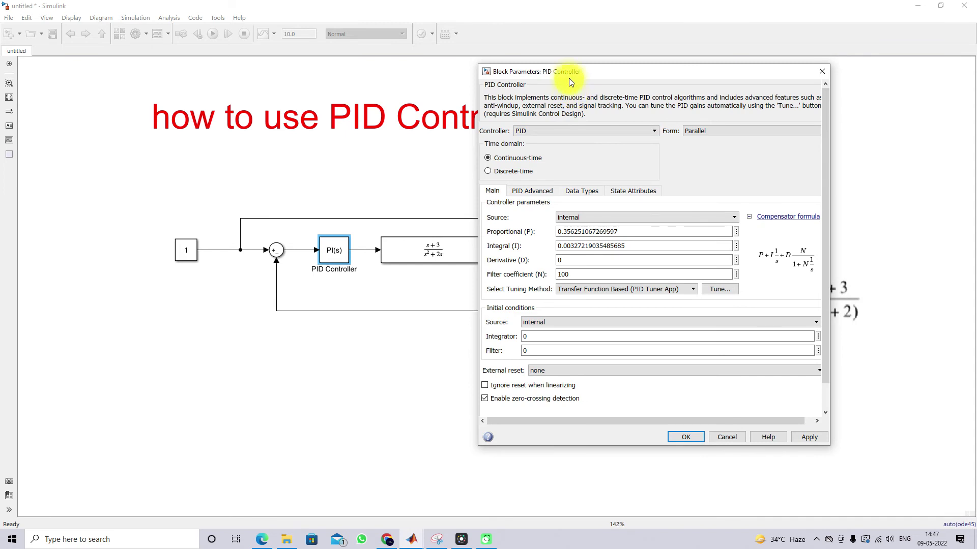
{"action": "left_click_drag", "start_coordinate": [569, 77], "coordinate": [452, 74]}
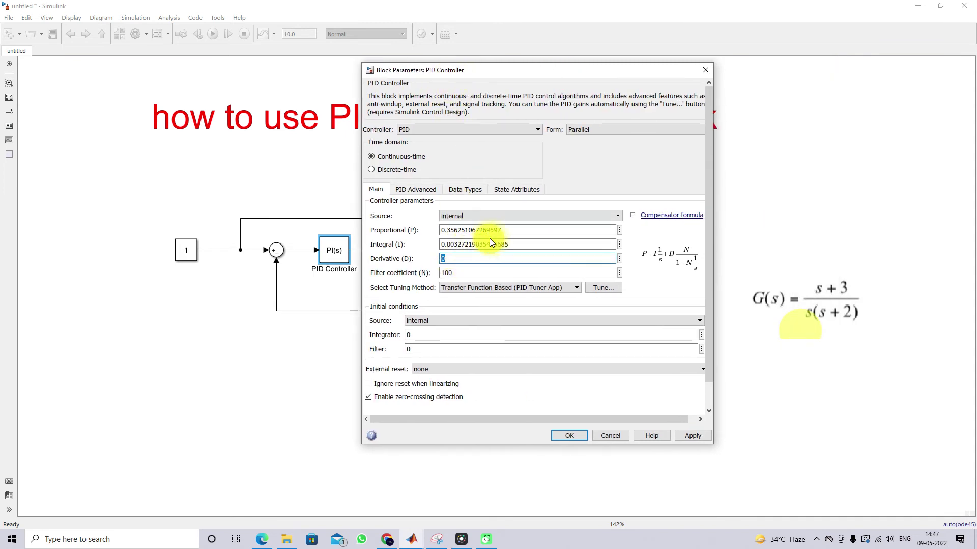
Set the controller's proportional, integral and derivative gains to 1 each and apply the changes.
{"action": "left_click_drag", "start_coordinate": [441, 231], "coordinate": [510, 232]}
{"action": "type", "text": "1"}
{"action": "left_click_drag", "start_coordinate": [440, 245], "coordinate": [507, 244]}
{"action": "type", "text": "1"}
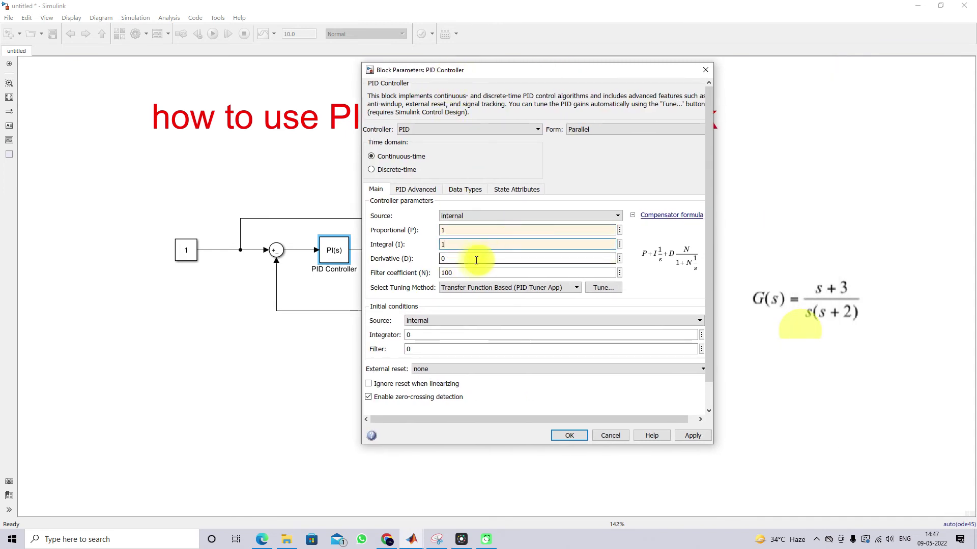
{"action": "double_click", "coordinate": [475, 259]}
{"action": "type", "text": "1"}
{"action": "left_click", "coordinate": [685, 432]}
{"action": "left_click", "coordinate": [576, 432]}
Open the Scope and rerun the simulation with the PID controller.
{"action": "left_click", "coordinate": [584, 244]}
{"action": "double_click", "coordinate": [584, 243]}
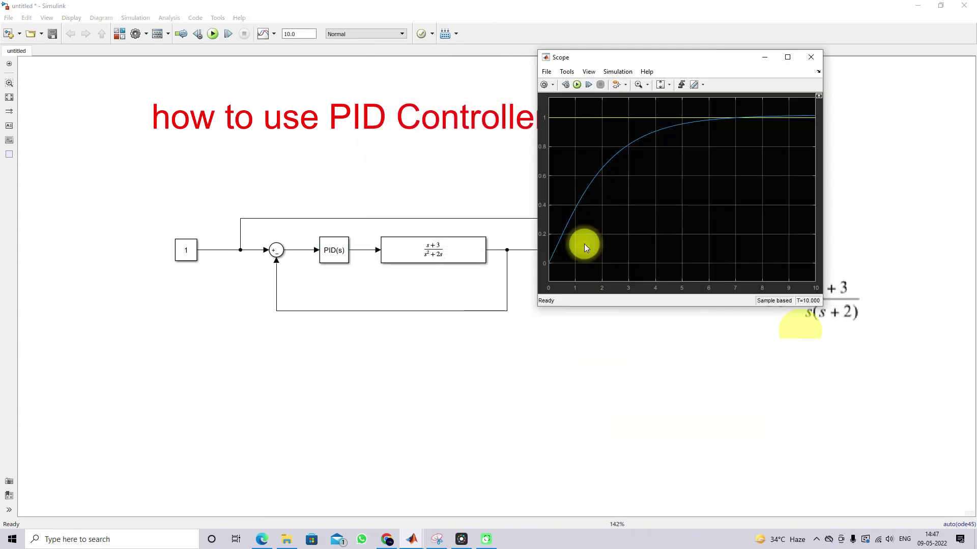
{"action": "left_click", "coordinate": [578, 85]}
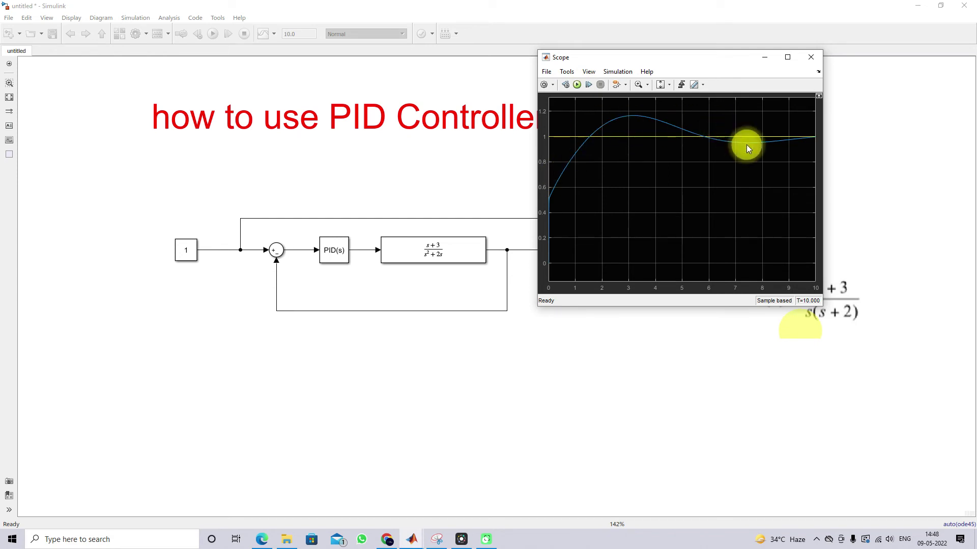
Launch the PID Tuner from the PID Controller block's parameters and show its reference-tracking step plot.
{"action": "left_click", "coordinate": [335, 261]}
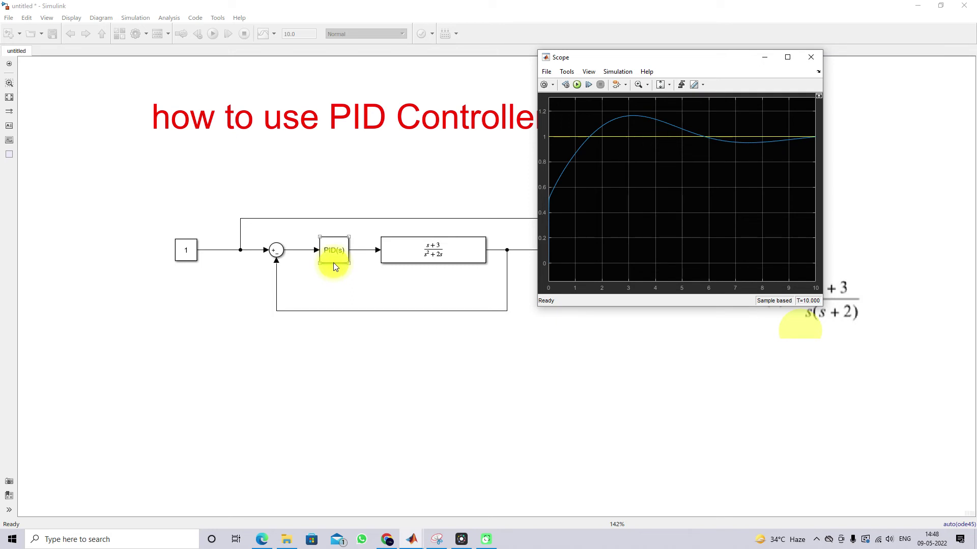
{"action": "left_click", "coordinate": [608, 130]}
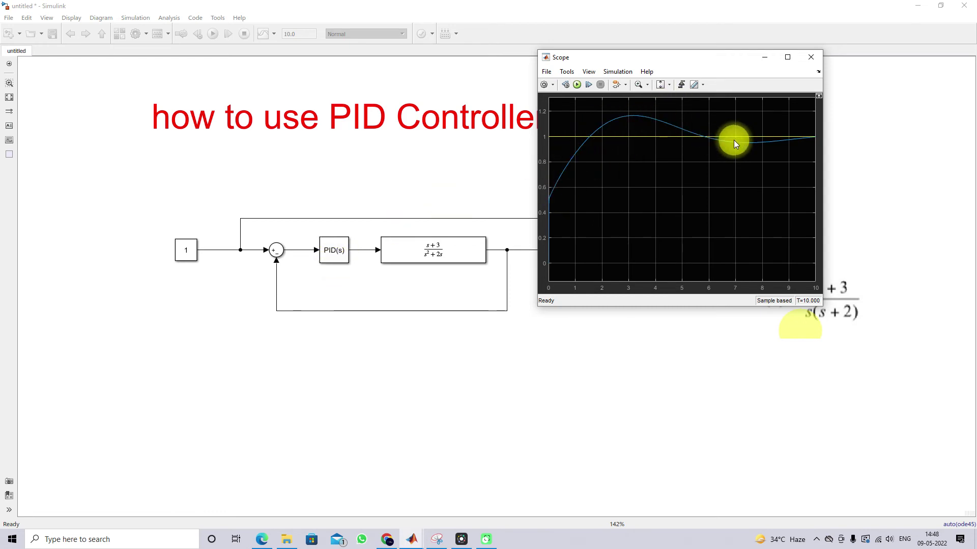
{"action": "left_click", "coordinate": [333, 253]}
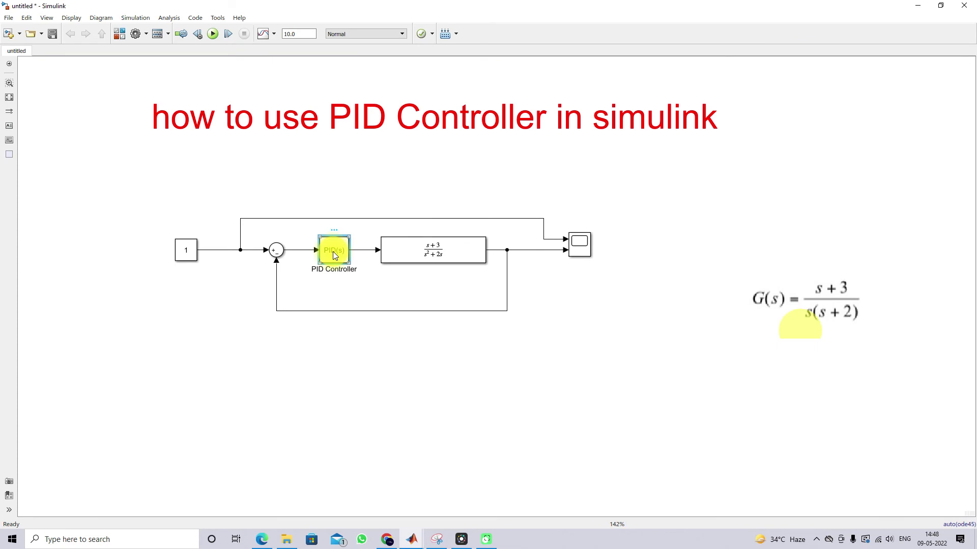
{"action": "double_click", "coordinate": [333, 253]}
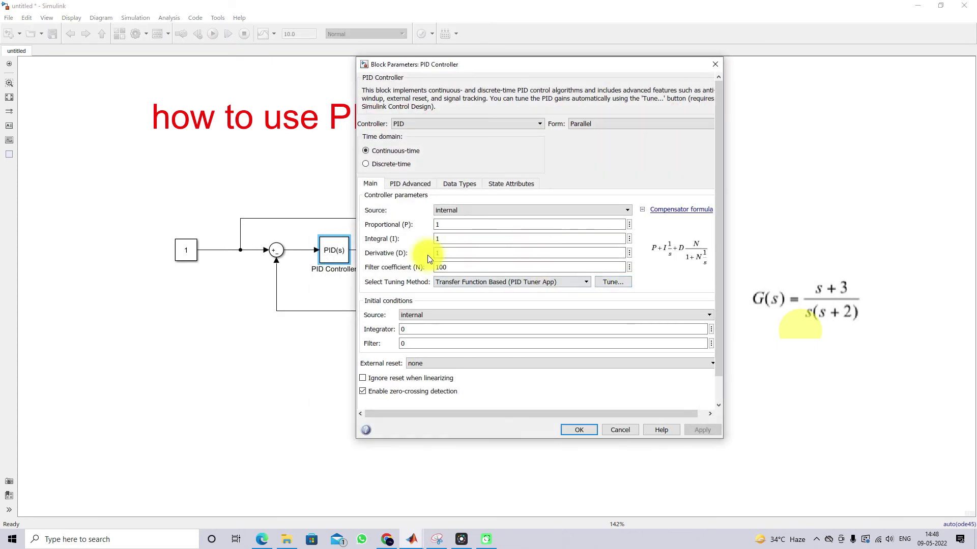
{"action": "left_click", "coordinate": [445, 226]}
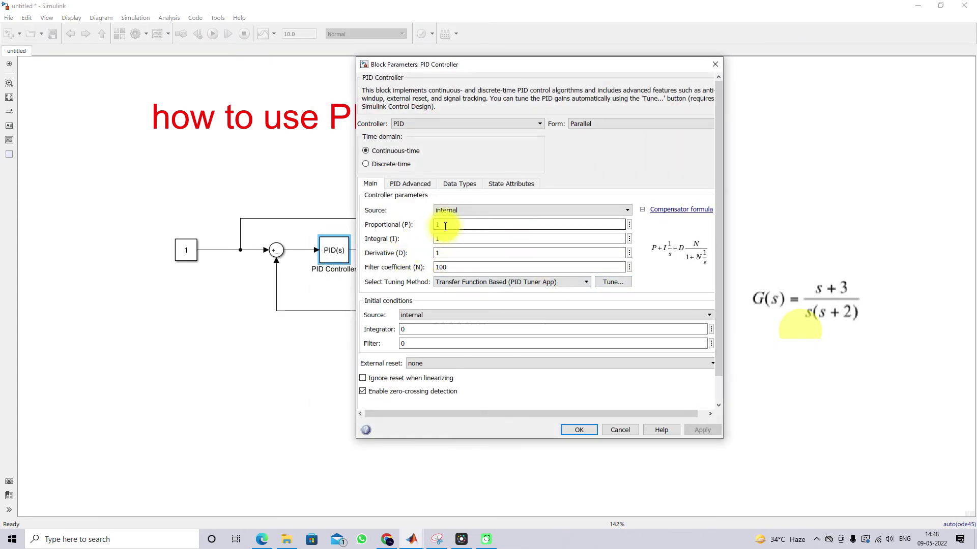
{"action": "left_click", "coordinate": [613, 283]}
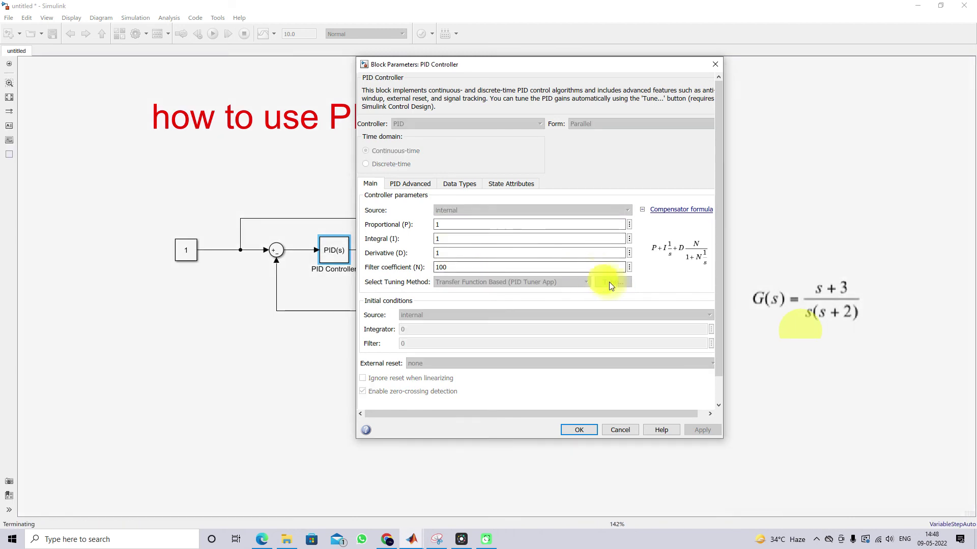
{"action": "mouse_move", "coordinate": [414, 538]}
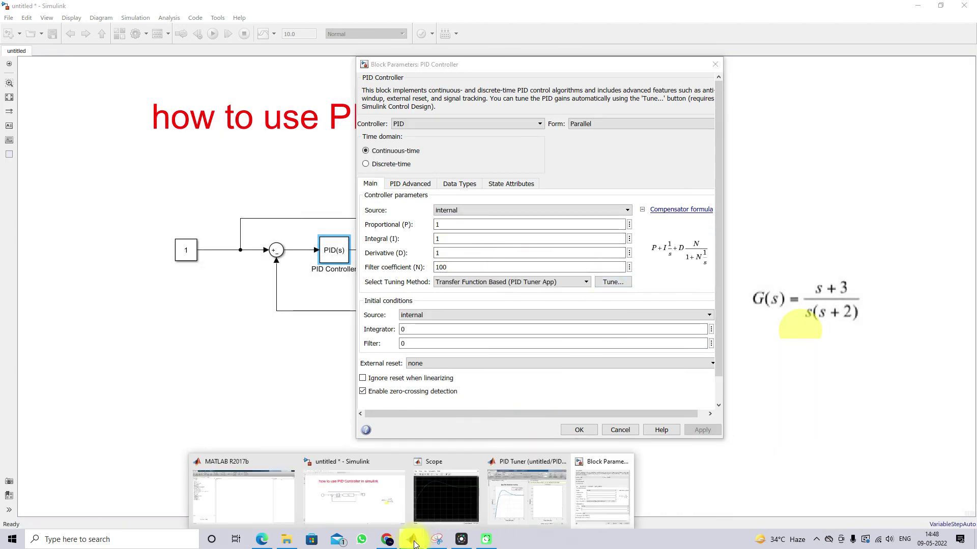
{"action": "left_click", "coordinate": [490, 507]}
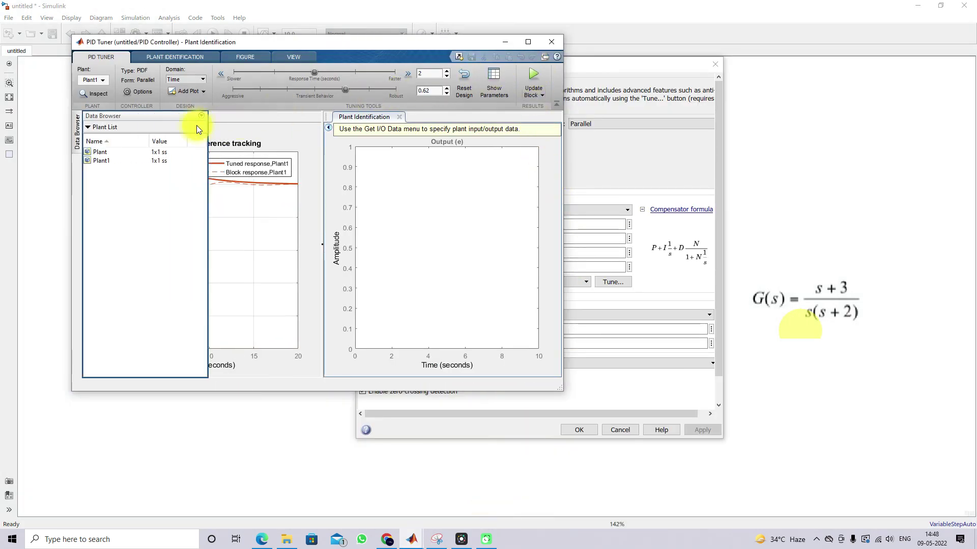
{"action": "left_click", "coordinate": [283, 157]}
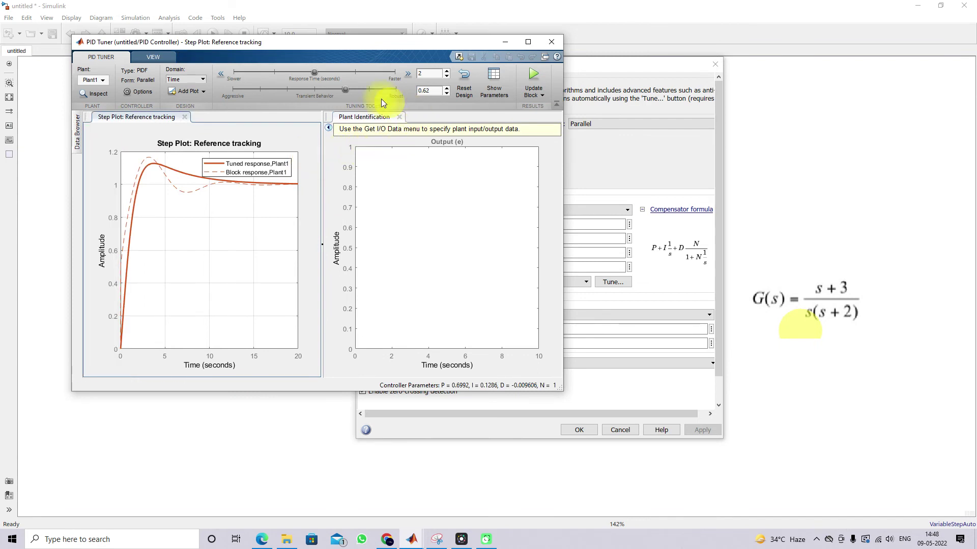
Set the tuner's response time to 2e-05 seconds and transient behavior to 0.9, and update the PID Controller block with the tuned gains.
{"action": "left_click_drag", "start_coordinate": [315, 73], "coordinate": [411, 88]}
{"action": "left_click_drag", "start_coordinate": [352, 73], "coordinate": [398, 72]}
{"action": "left_click", "coordinate": [225, 77]}
{"action": "left_click", "coordinate": [530, 73]}
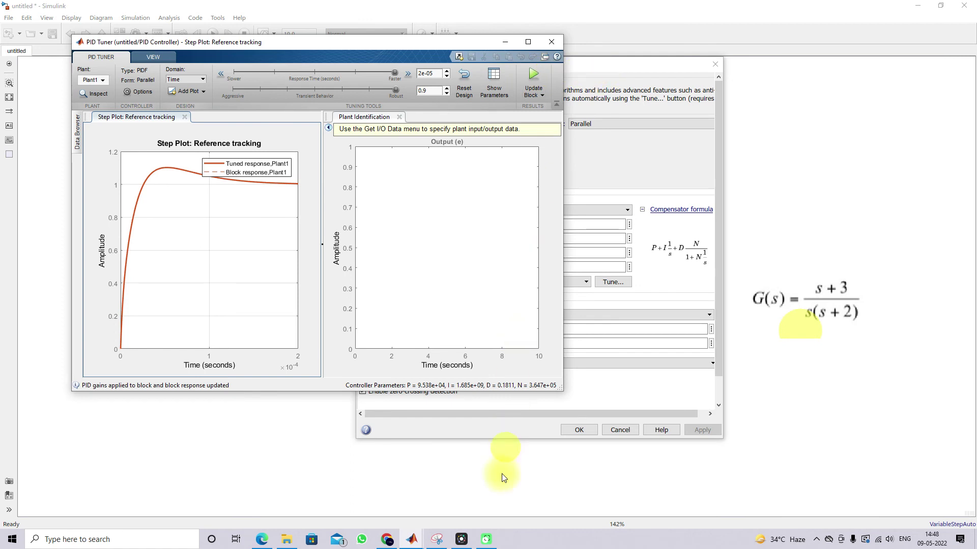
Rerun the simulation from the Scope with the tuned gains and enlarge the start of the response near amplitude 1.
{"action": "left_click", "coordinate": [412, 540]}
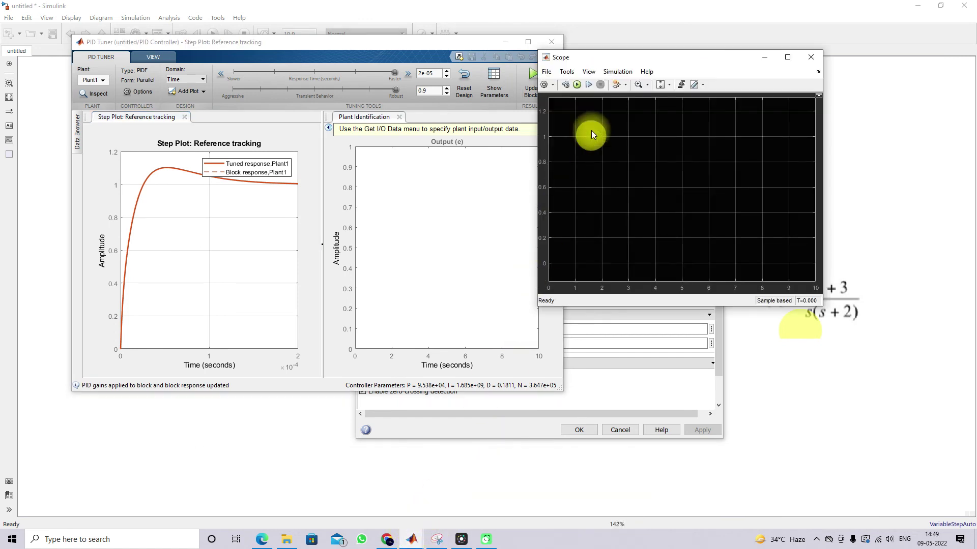
{"action": "left_click", "coordinate": [576, 84]}
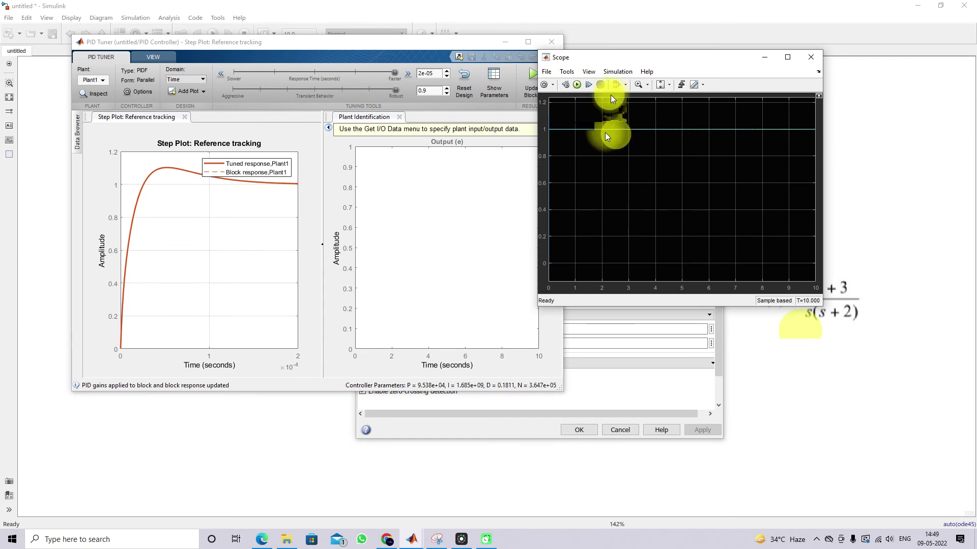
{"action": "left_click", "coordinate": [637, 84]}
{"action": "left_click_drag", "start_coordinate": [564, 140], "coordinate": [538, 116]}
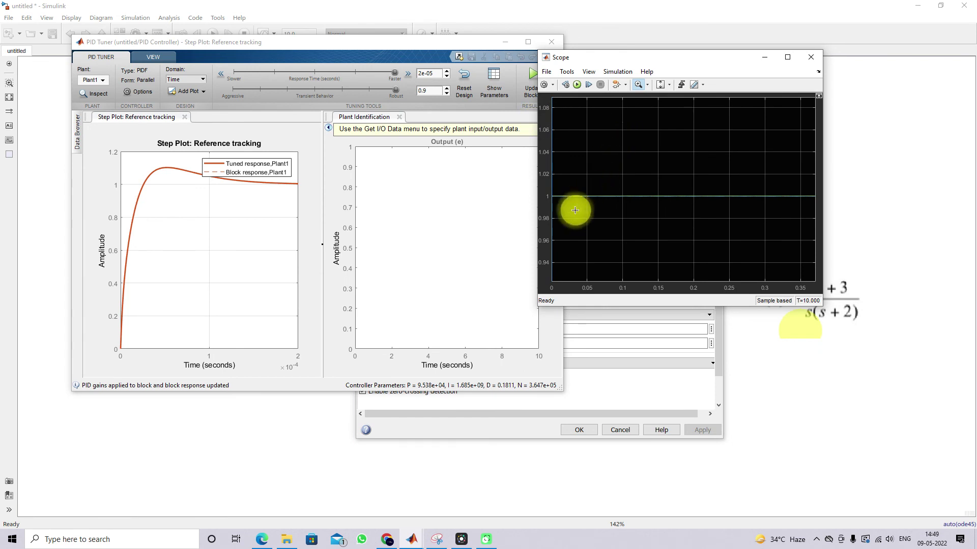
Examine the initial transient around time 0 and amplitude 1 in close detail, fit both Scope axes to the full response, and return to the model.
{"action": "left_click", "coordinate": [658, 85]}
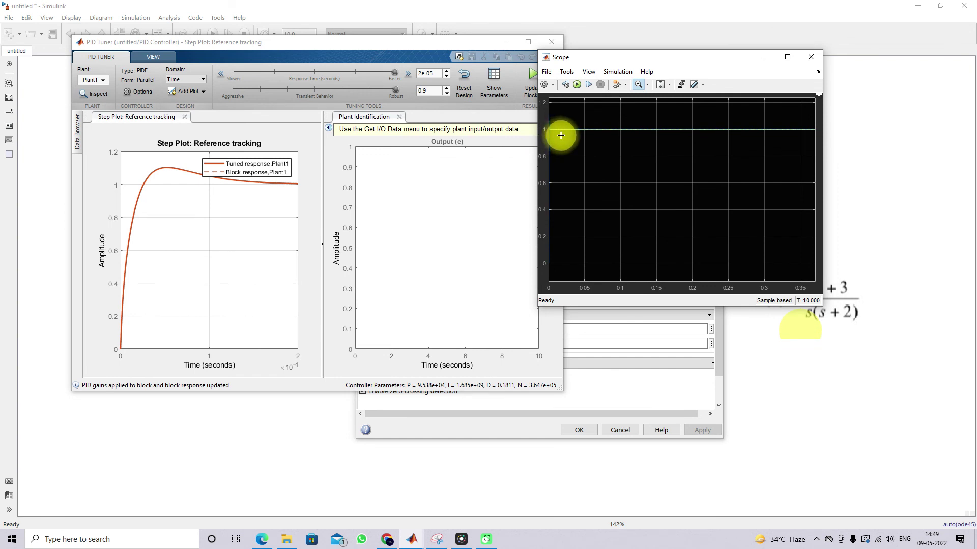
{"action": "left_click", "coordinate": [661, 87]}
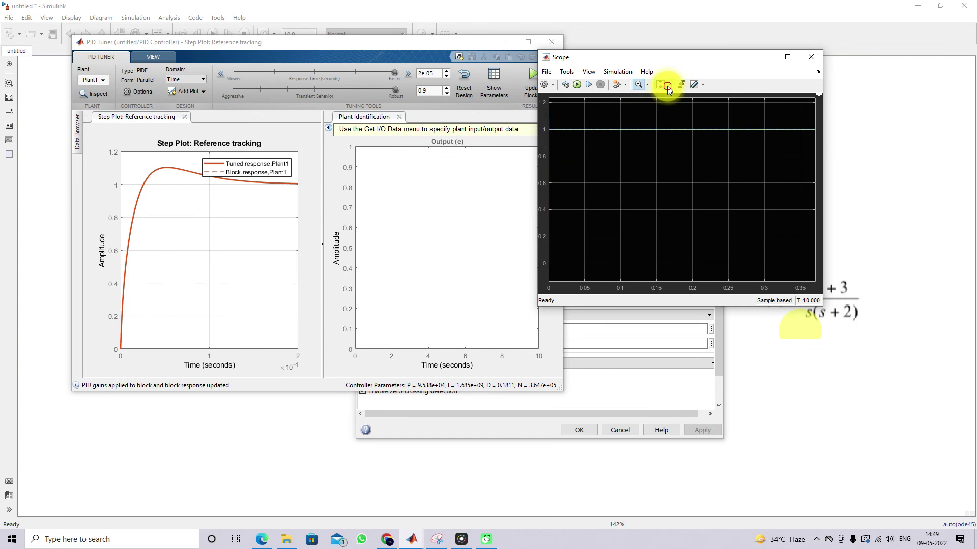
{"action": "left_click", "coordinate": [663, 109]}
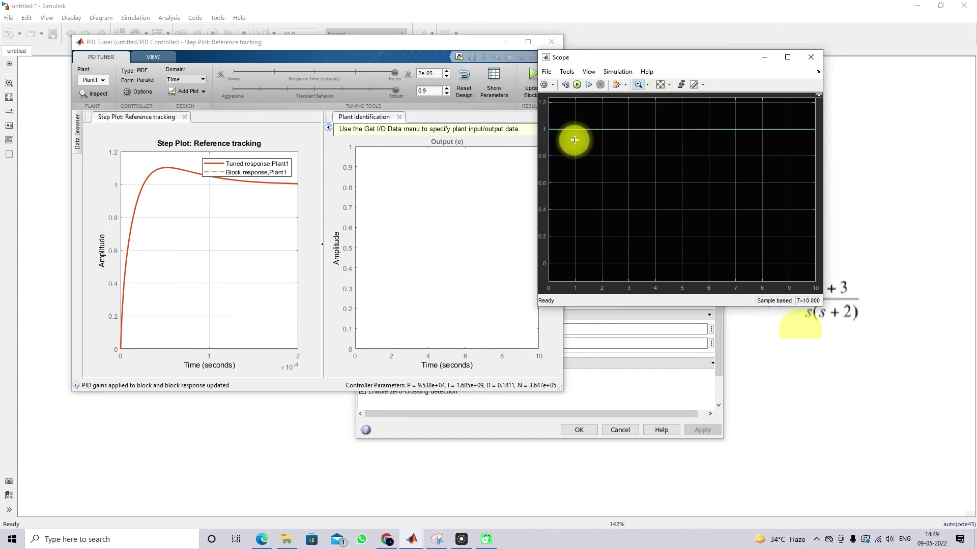
{"action": "left_click", "coordinate": [544, 129]}
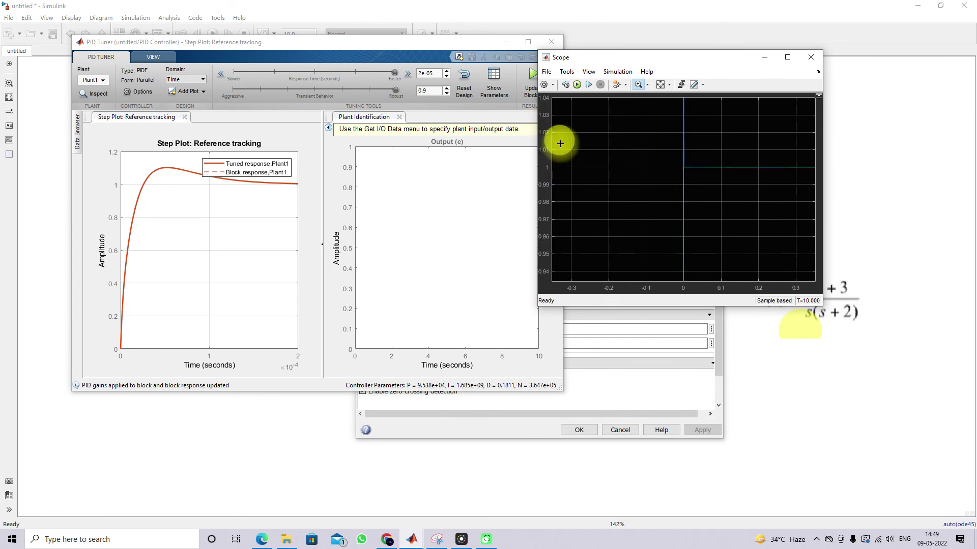
{"action": "left_click", "coordinate": [677, 161]}
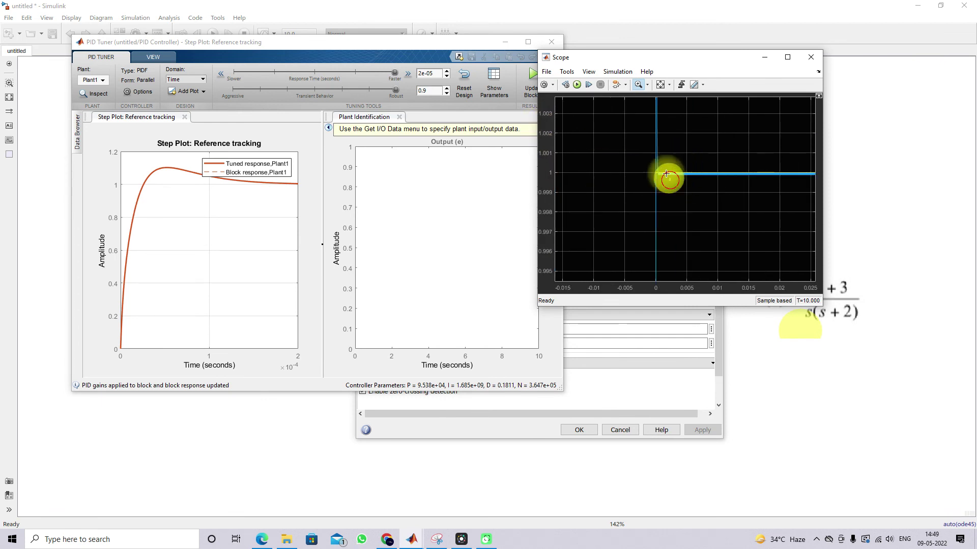
{"action": "left_click", "coordinate": [648, 160]}
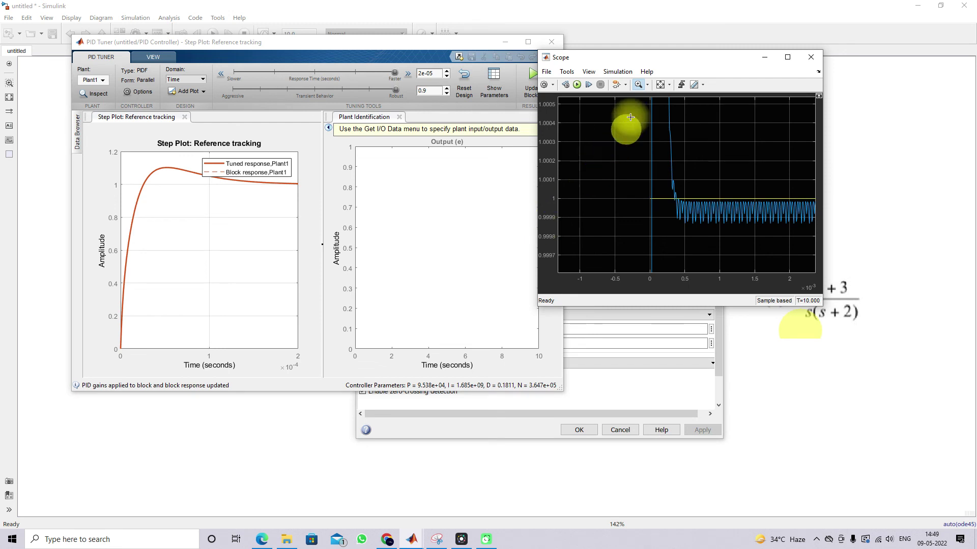
{"action": "left_click", "coordinate": [659, 86]}
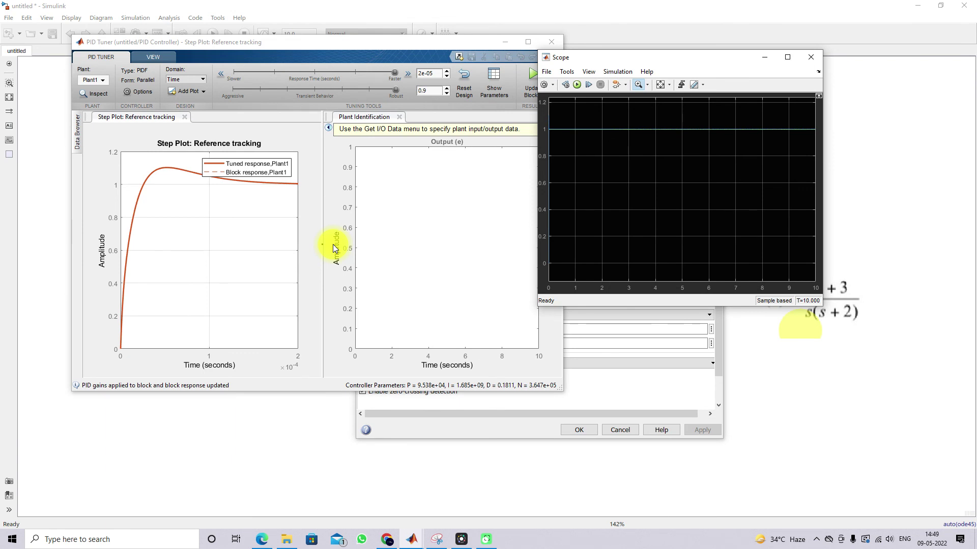
{"action": "left_click", "coordinate": [321, 421]}
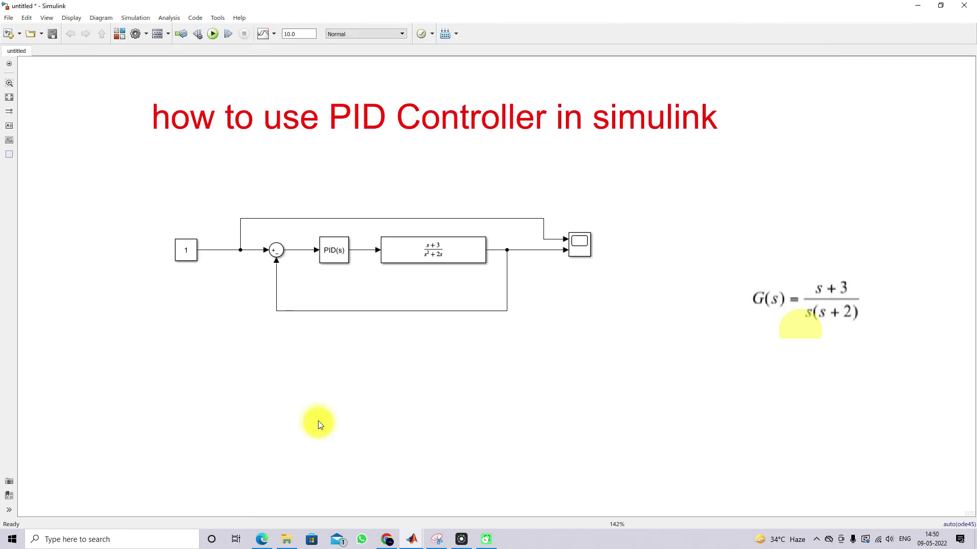